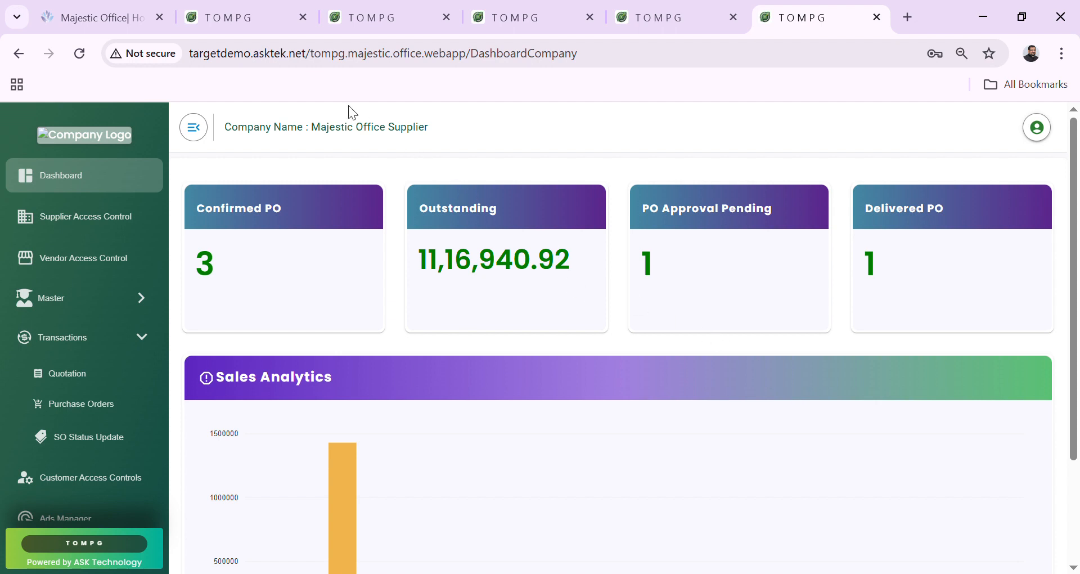
Show the Zudio Tamilnadu(HO) dashboard: 3 indents, 1 pending, 2 PO raised, 0 delivered.
left_click_drag(312, 131, 418, 111)
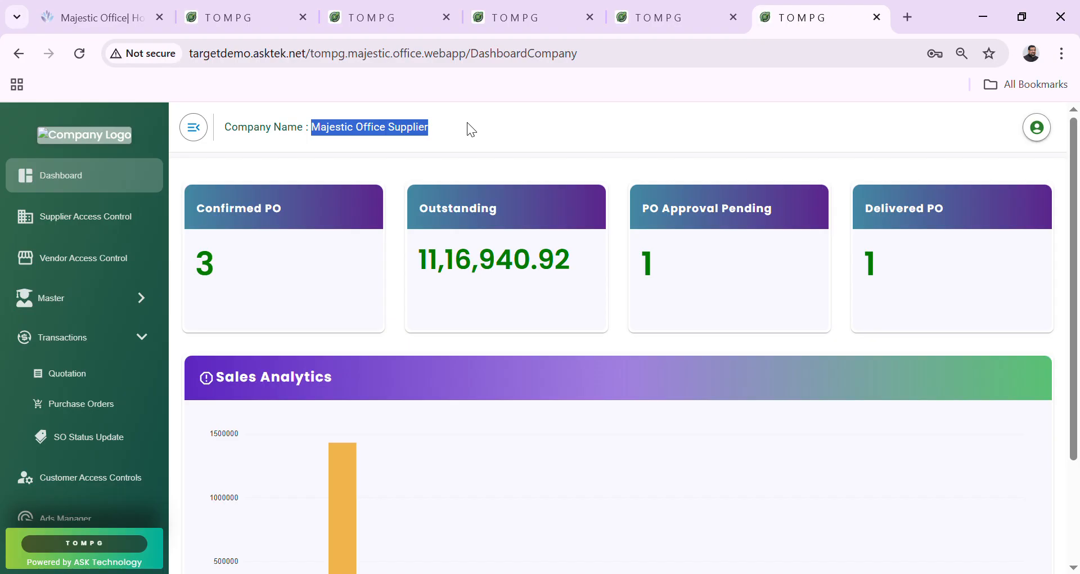
left_click(393, 140)
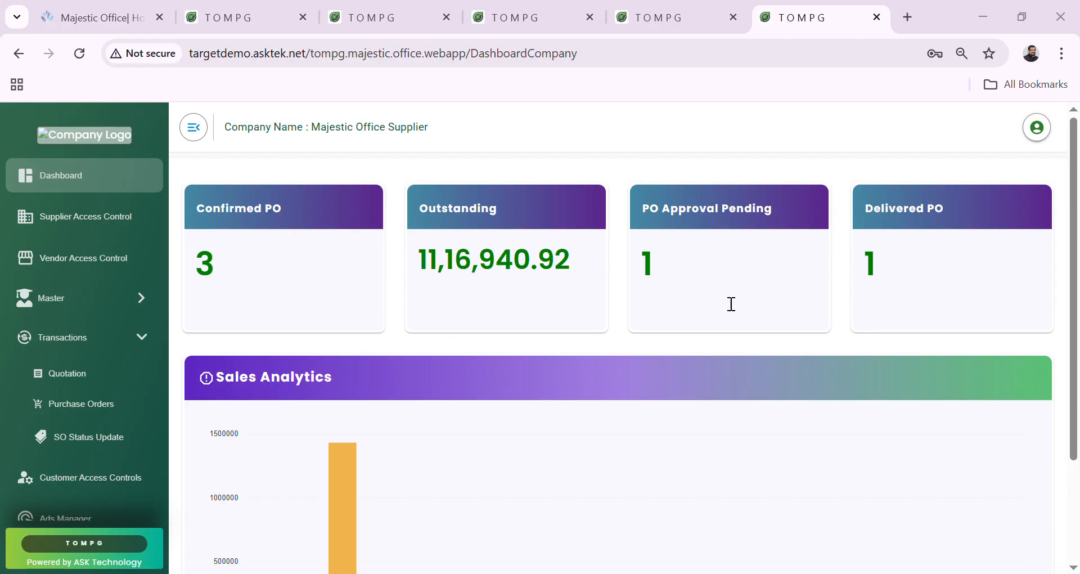
left_click(250, 12)
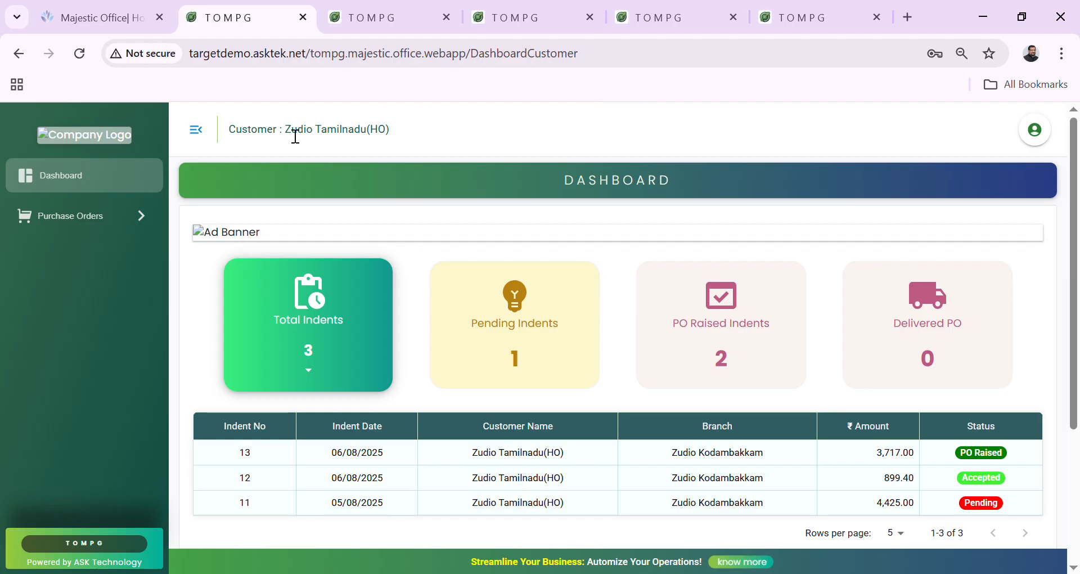
Look over the Zudio Kerala and Zudio Karnataka dashboards, then return to the Majestic Office Supplier dashboard.
left_click_drag(285, 130, 435, 115)
left_click(435, 115)
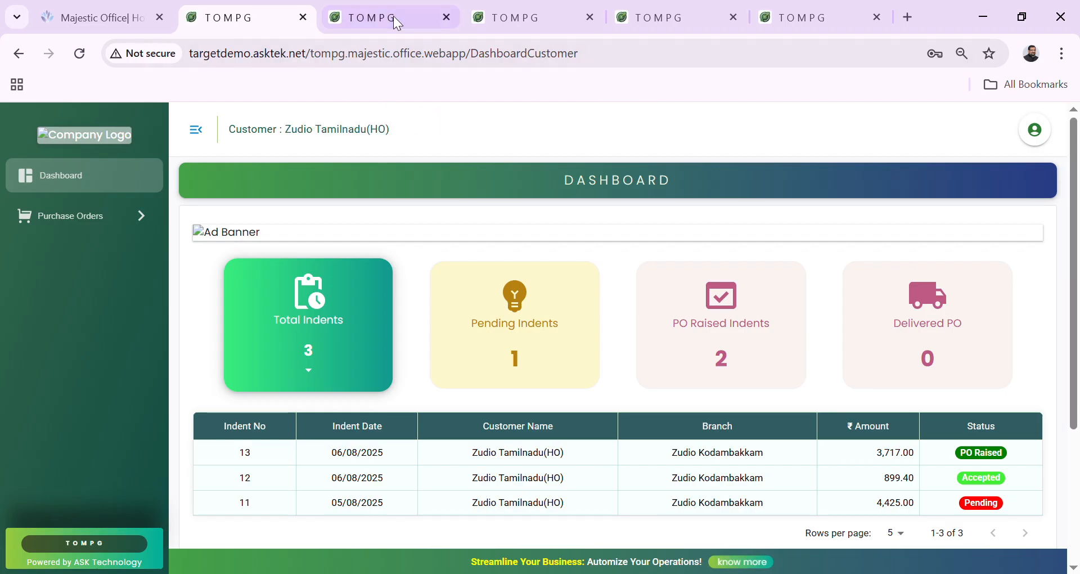
left_click(393, 16)
double_click(306, 130)
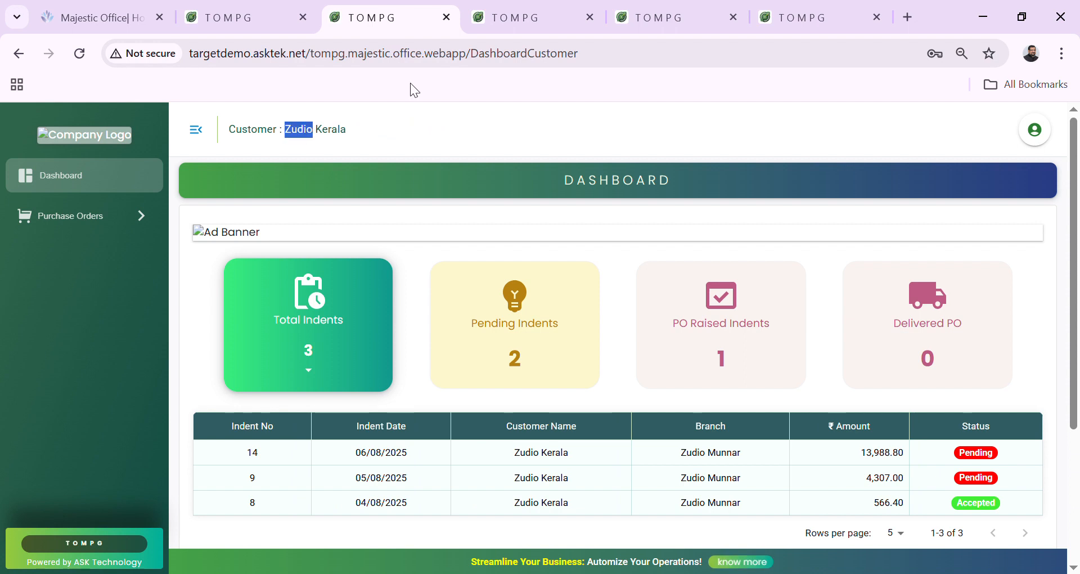
left_click(494, 16)
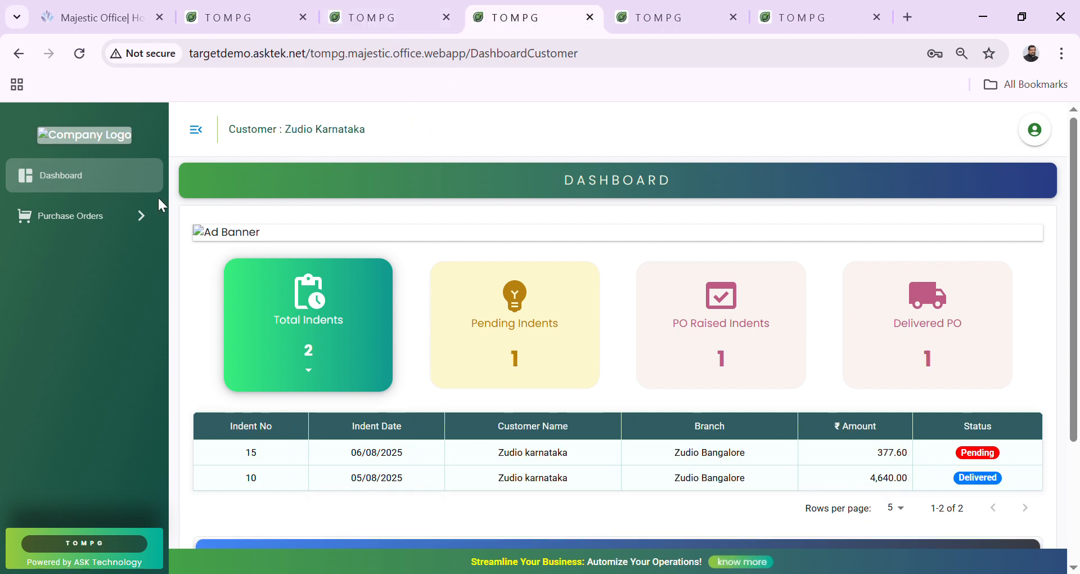
left_click(94, 215)
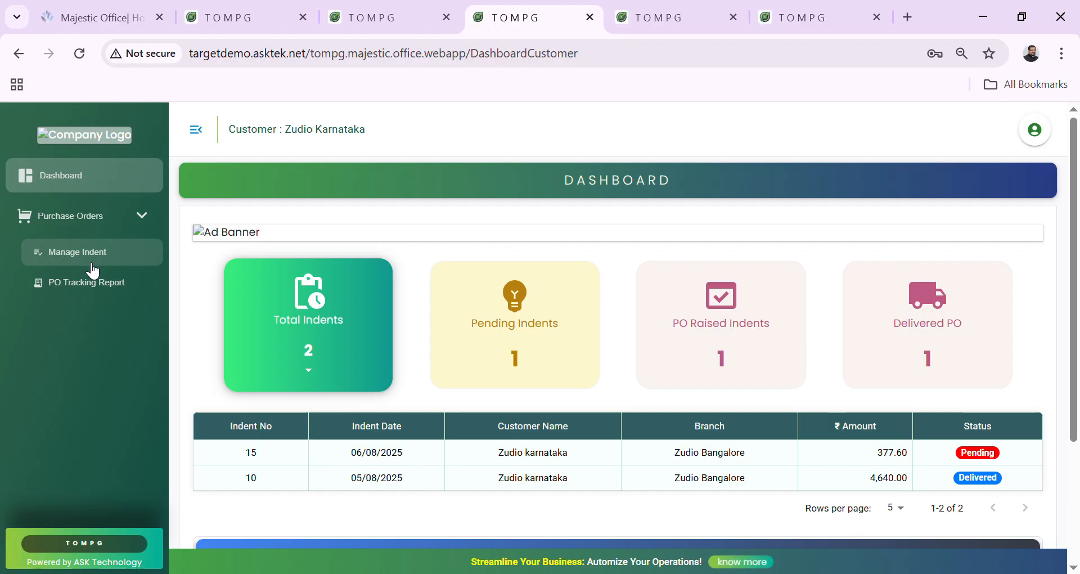
left_click(788, 9)
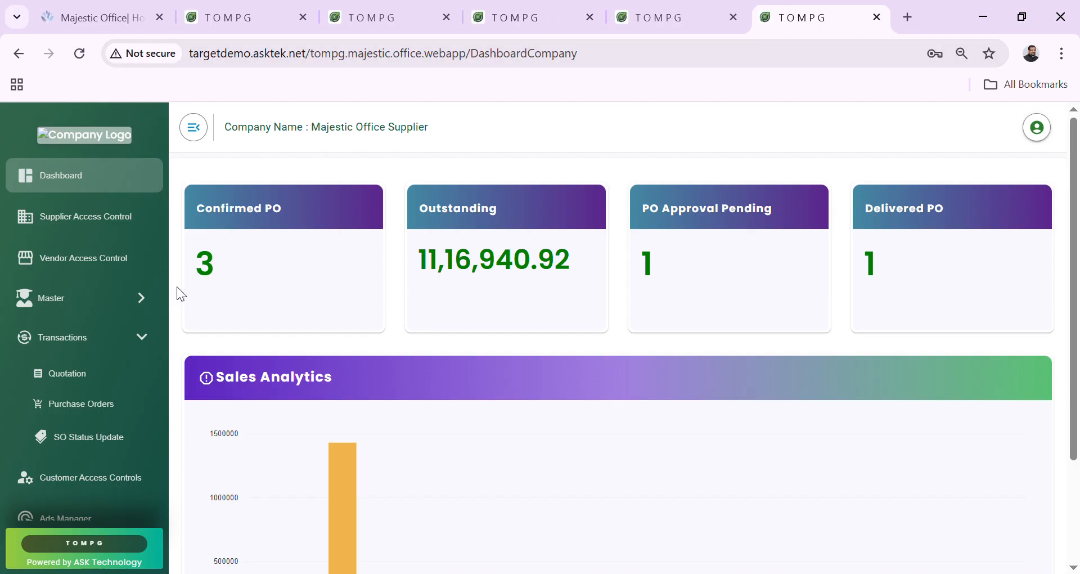
Open quotation 1 for editing and scroll through its product lines.
left_click(96, 374)
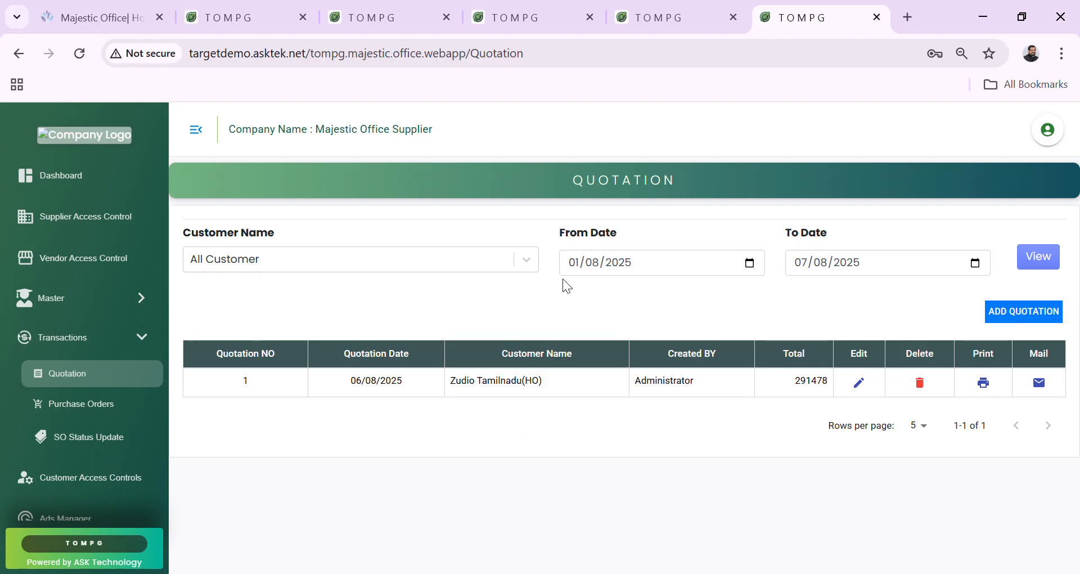
left_click(859, 383)
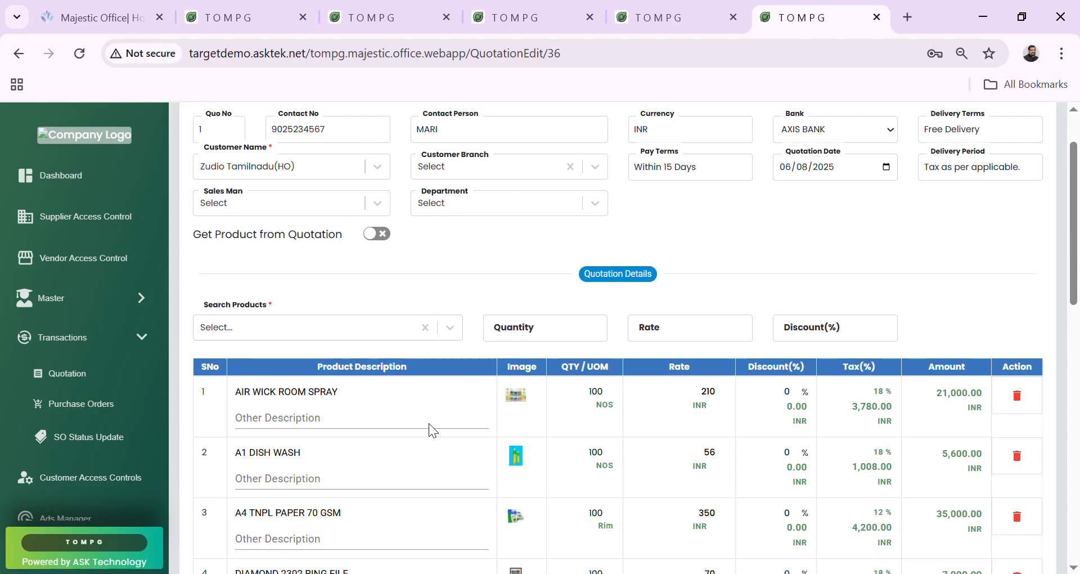
scroll(428, 423, "down", 2)
scroll(394, 397, "down", 5)
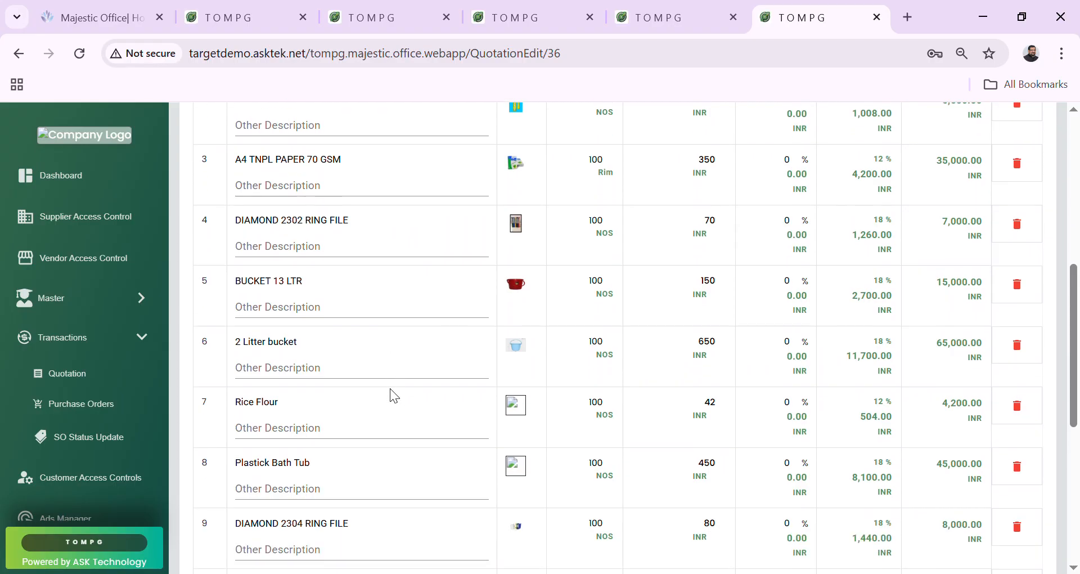
scroll(394, 397, "up", 3)
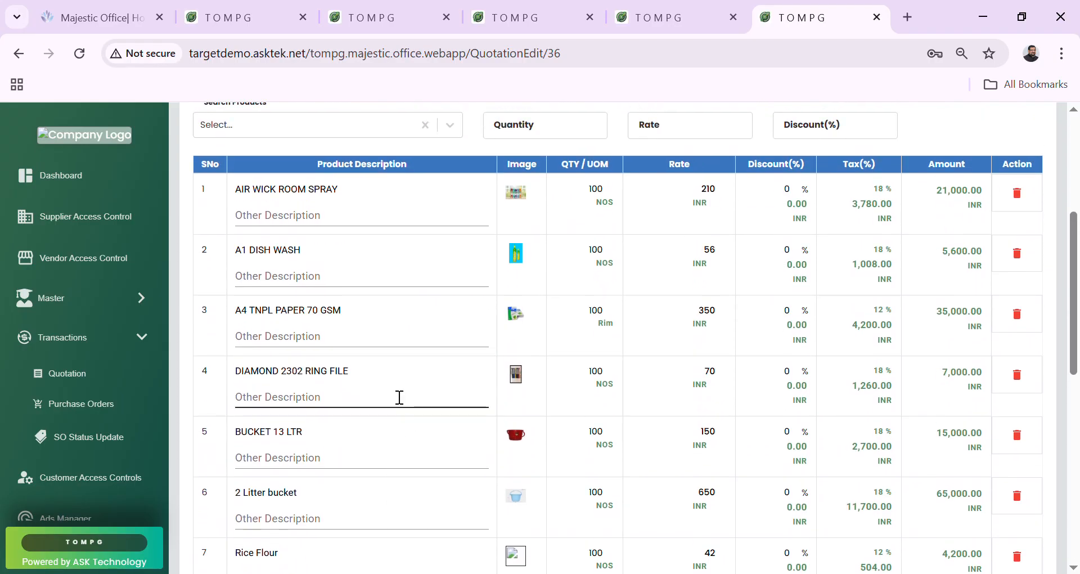
scroll(473, 273, "down", 2)
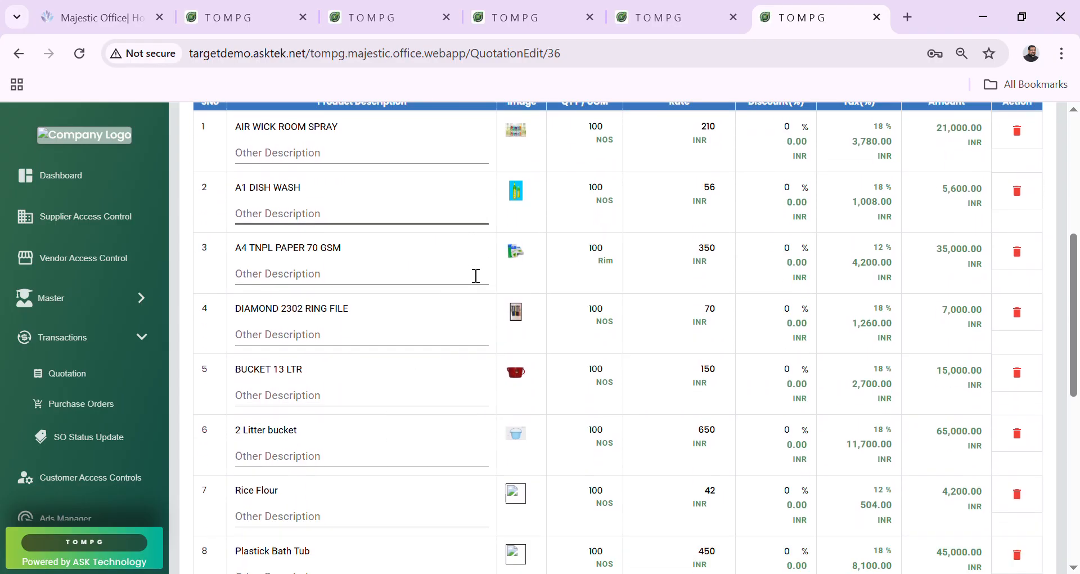
scroll(467, 267, "down", 2)
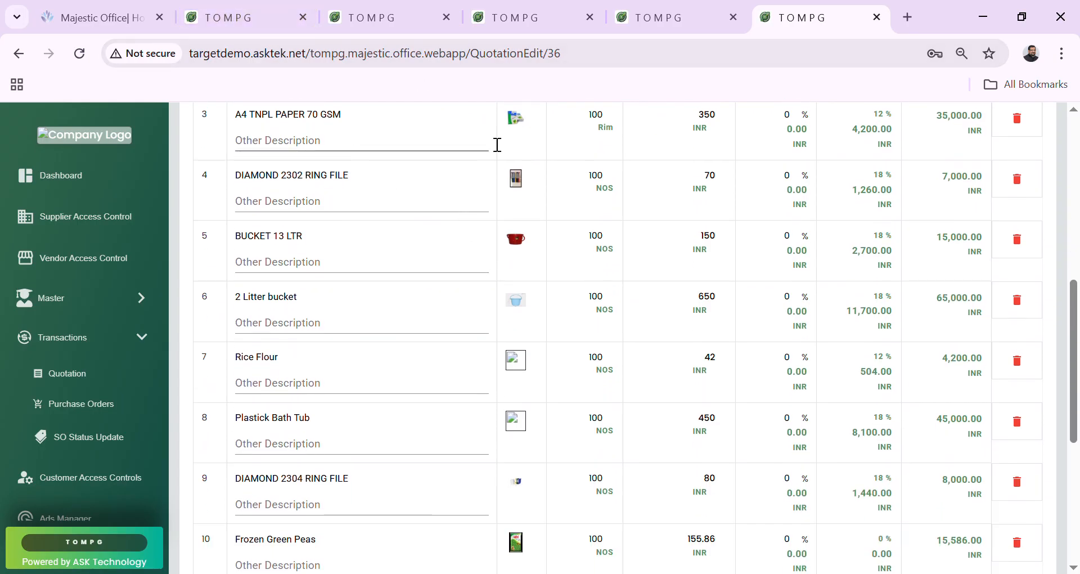
Preview the DIAMOND 2302 RING FILE image and check the Plastick Bath Tub description.
left_click(525, 195)
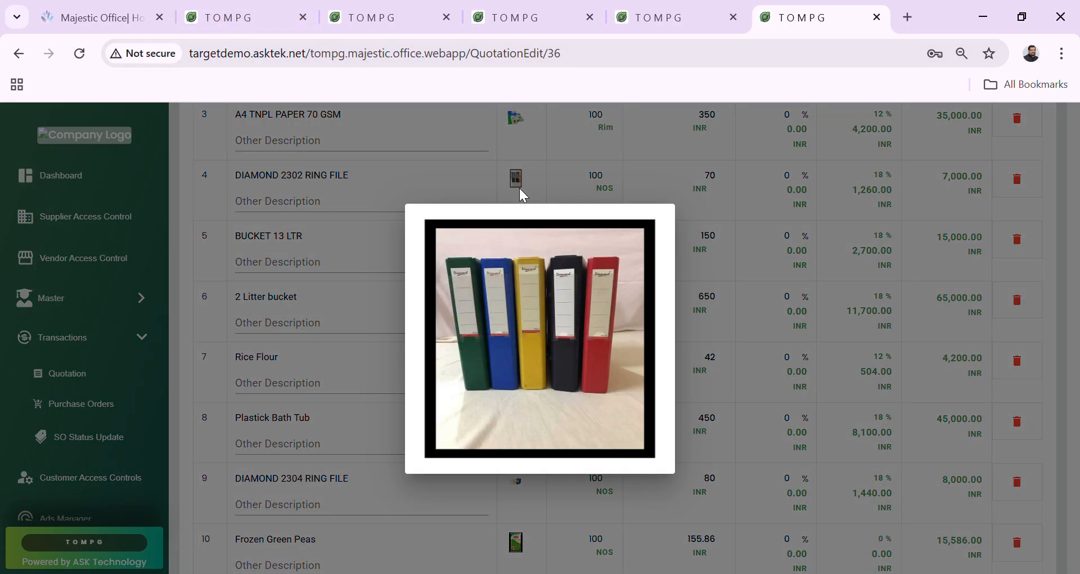
left_click(519, 188)
scroll(468, 282, "down", 3)
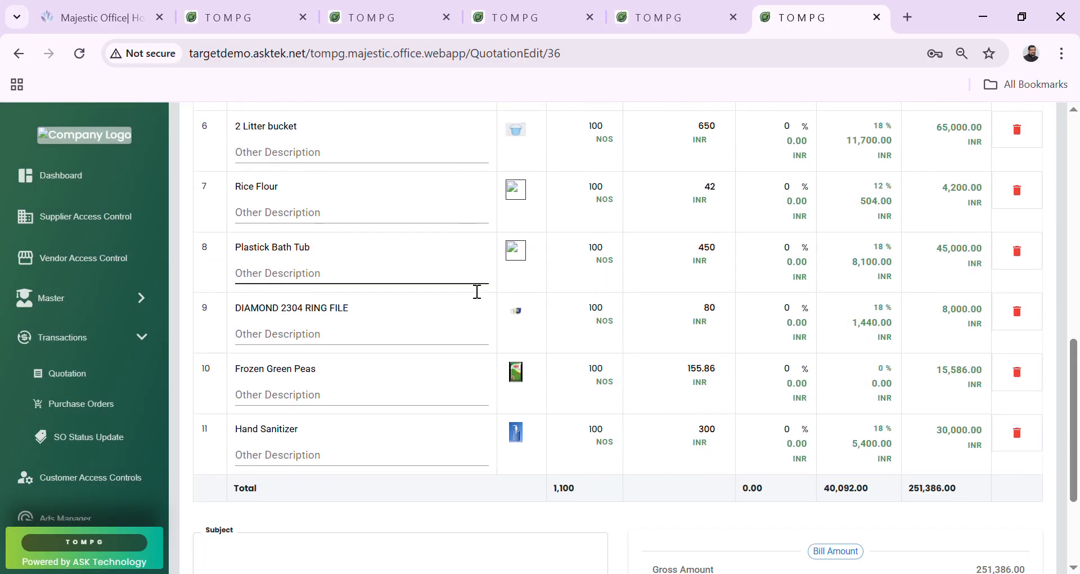
left_click(409, 276)
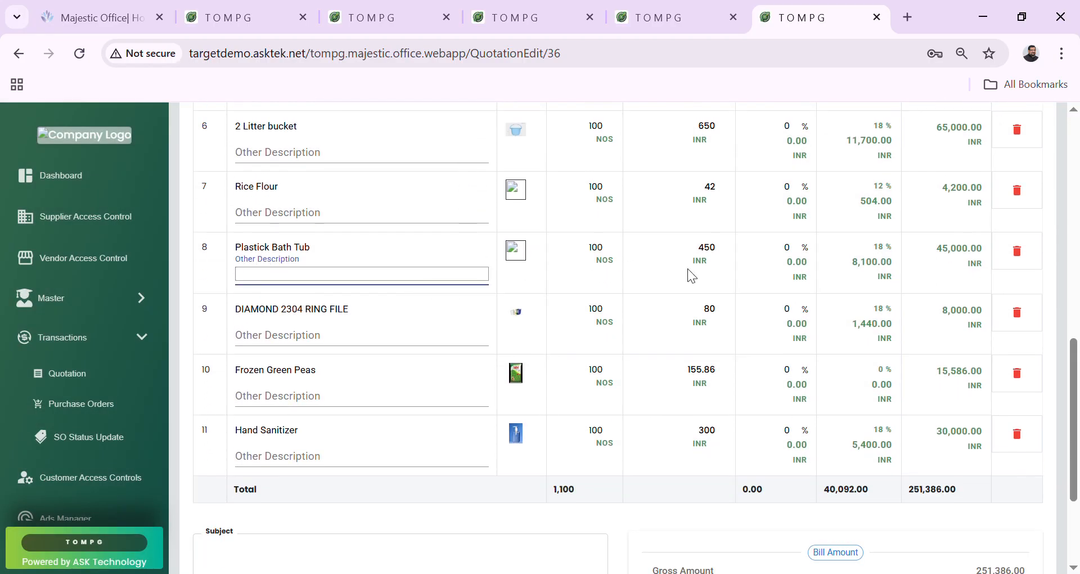
scroll(414, 129, "up", 10)
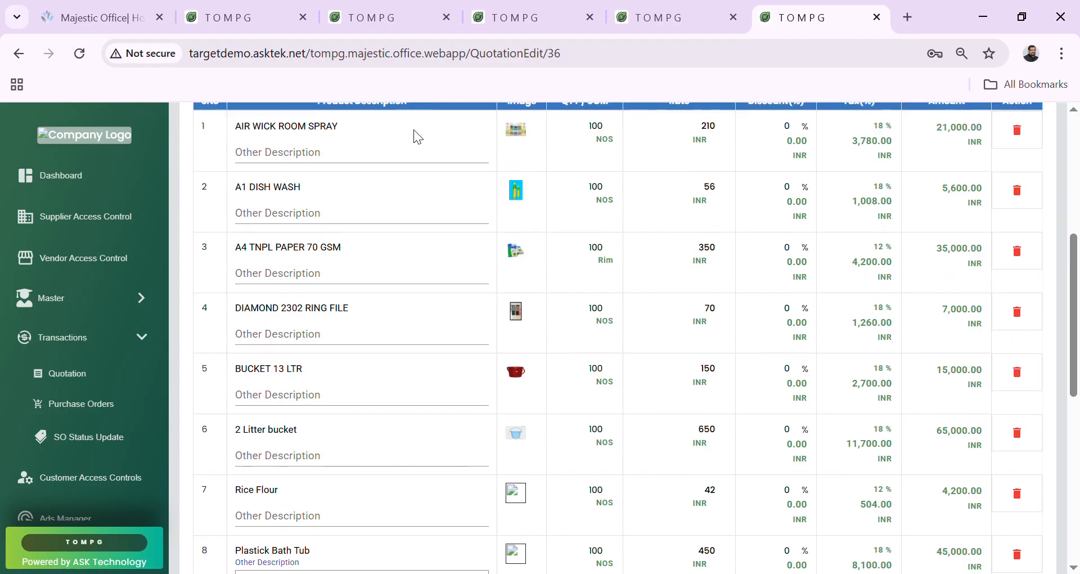
Start a new indent from the Zudio Kerala Manage Indent list.
left_click(256, 7)
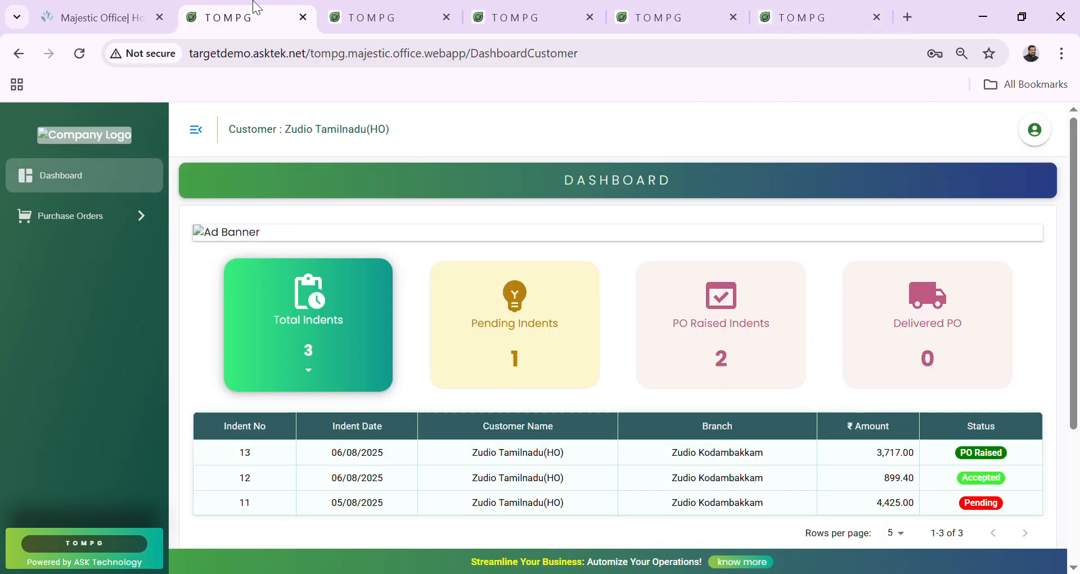
left_click(335, 10)
left_click(103, 221)
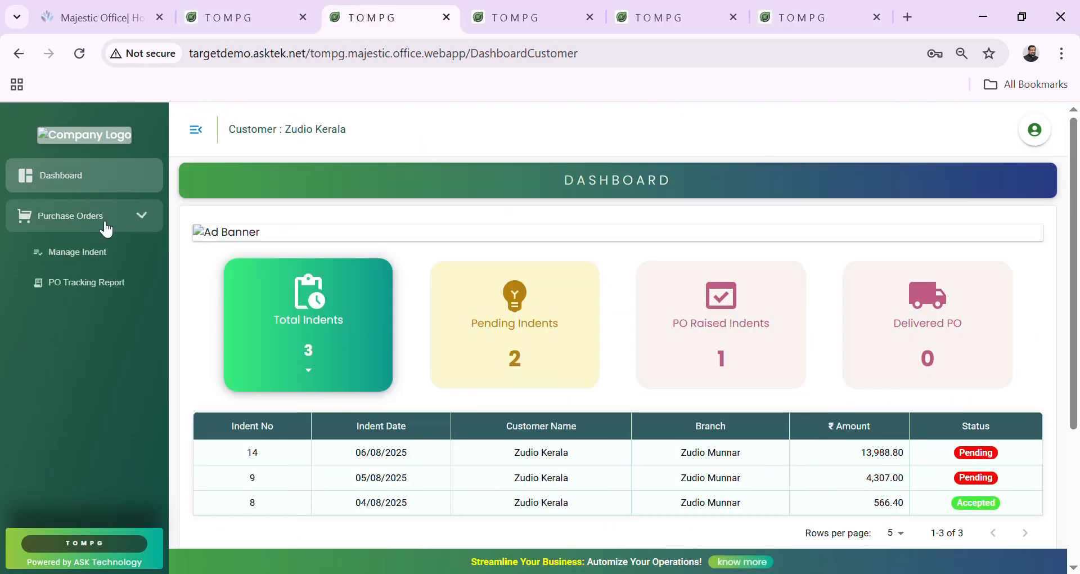
left_click(101, 253)
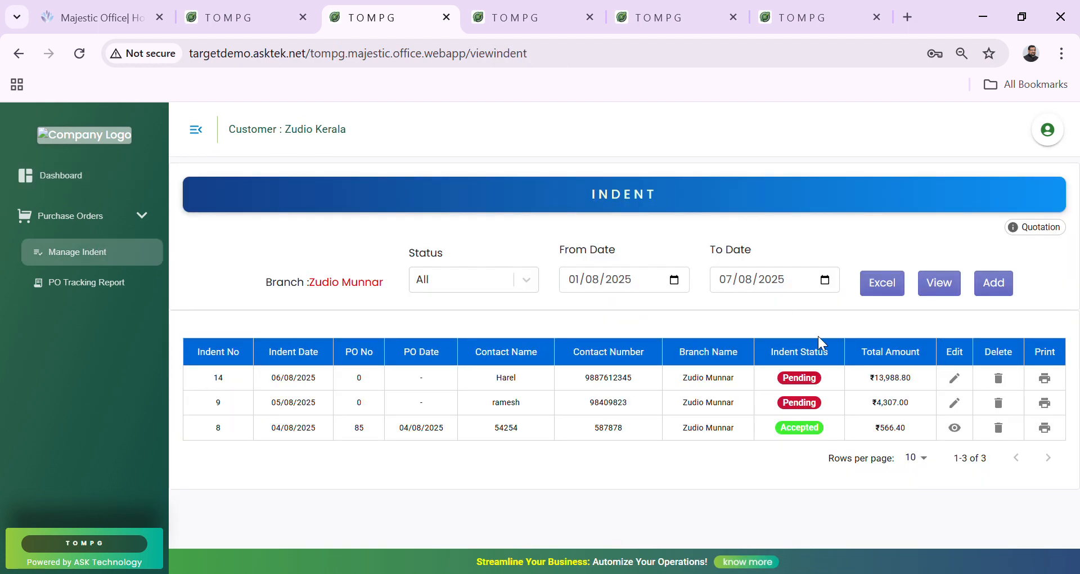
left_click(994, 284)
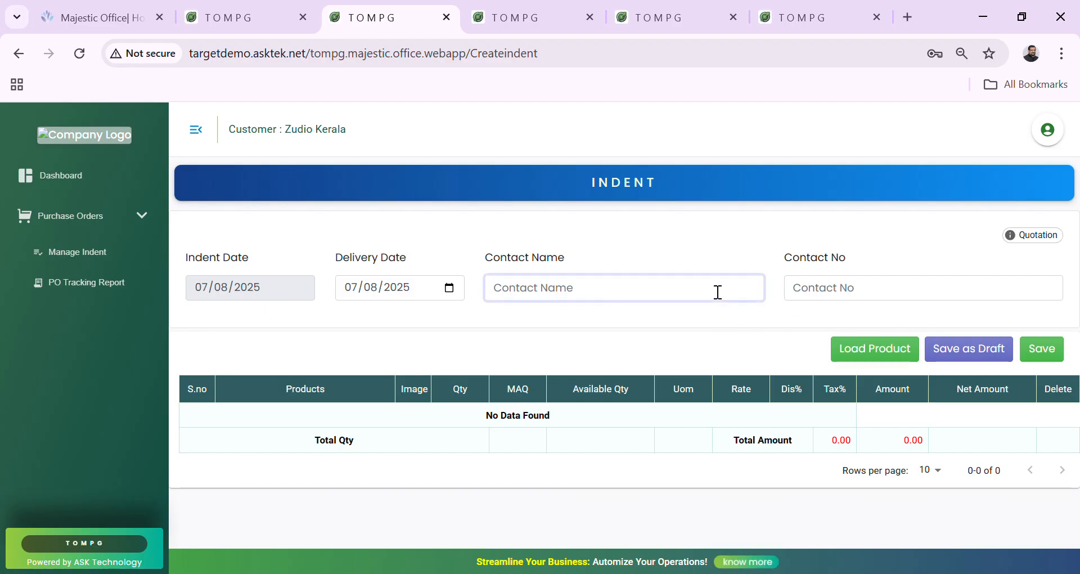
Enter the contact's name and phone number on the new indent.
key("Tab")
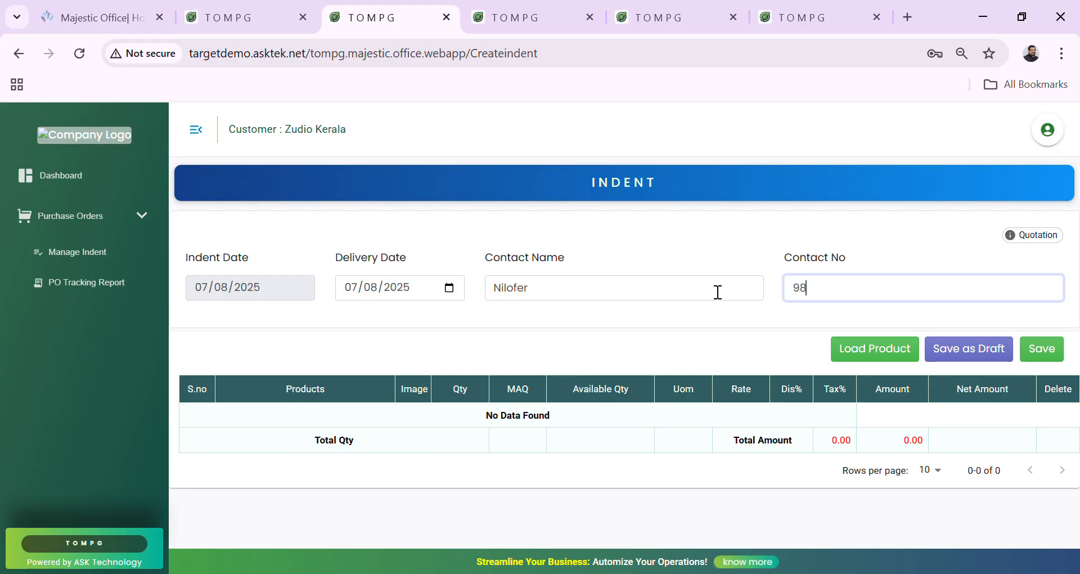
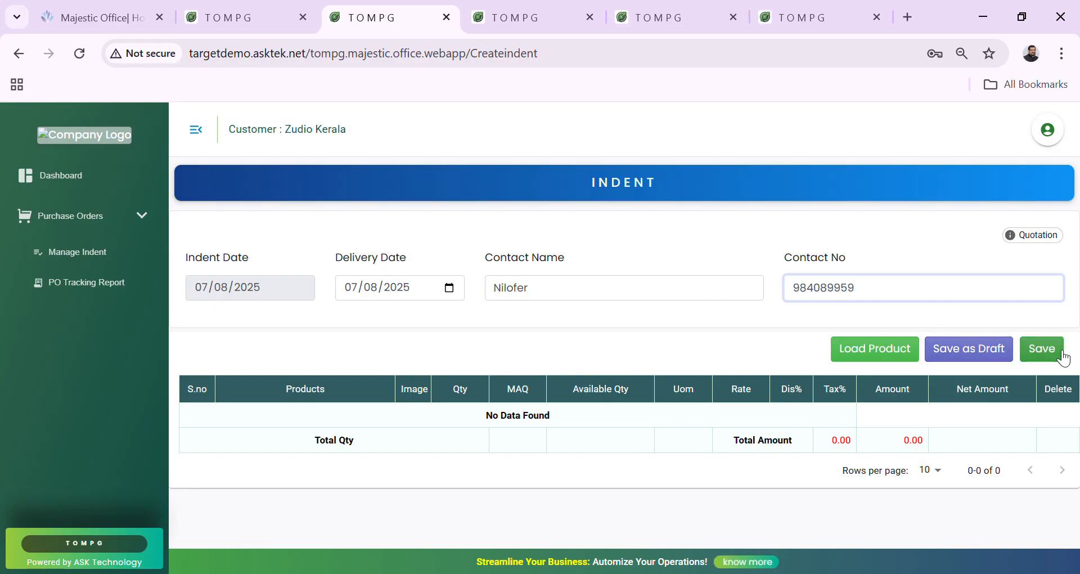
Add AIR WICK ROOM SPRAY and Hand Sanitizer to the indent from the product picker.
left_click(904, 344)
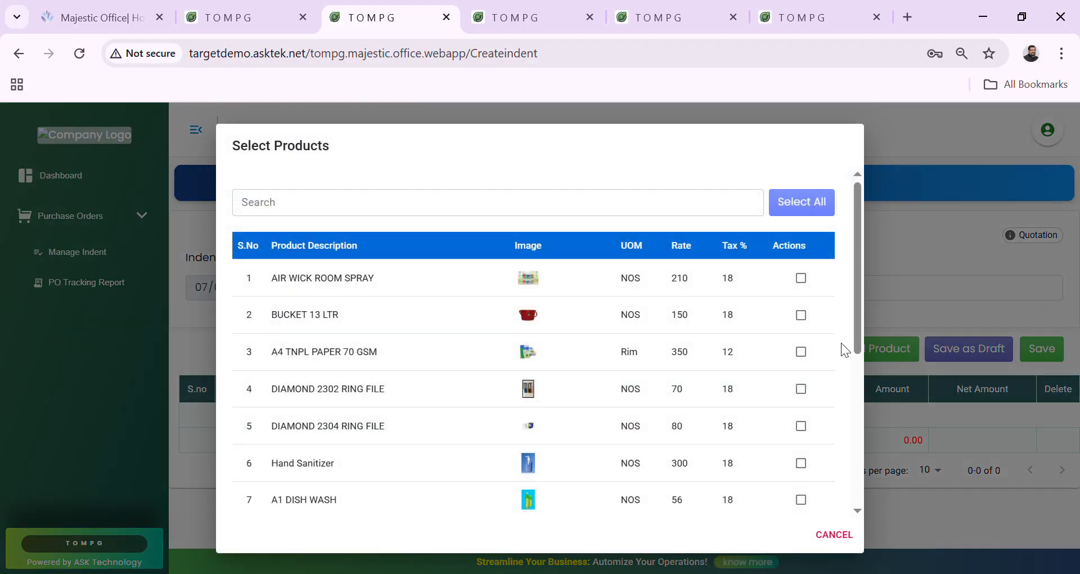
scroll(580, 343, "down", 3)
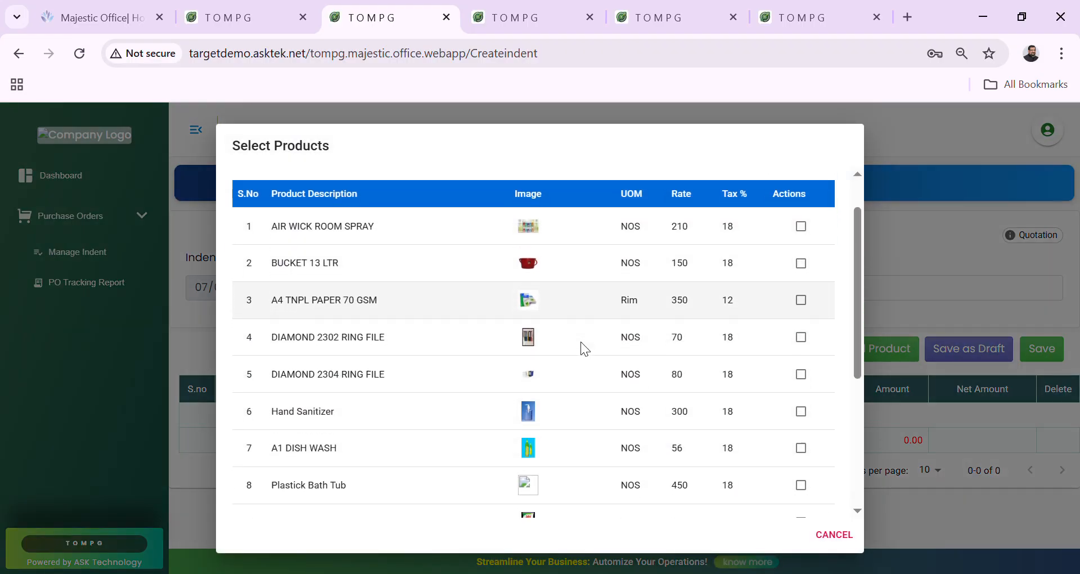
scroll(580, 342, "down", 3)
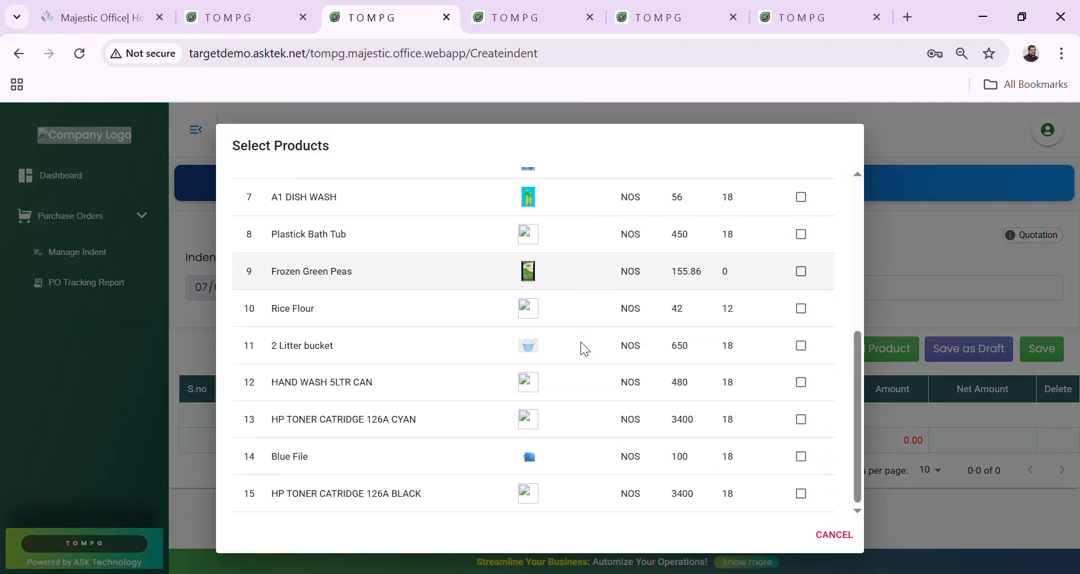
scroll(580, 342, "up", 5)
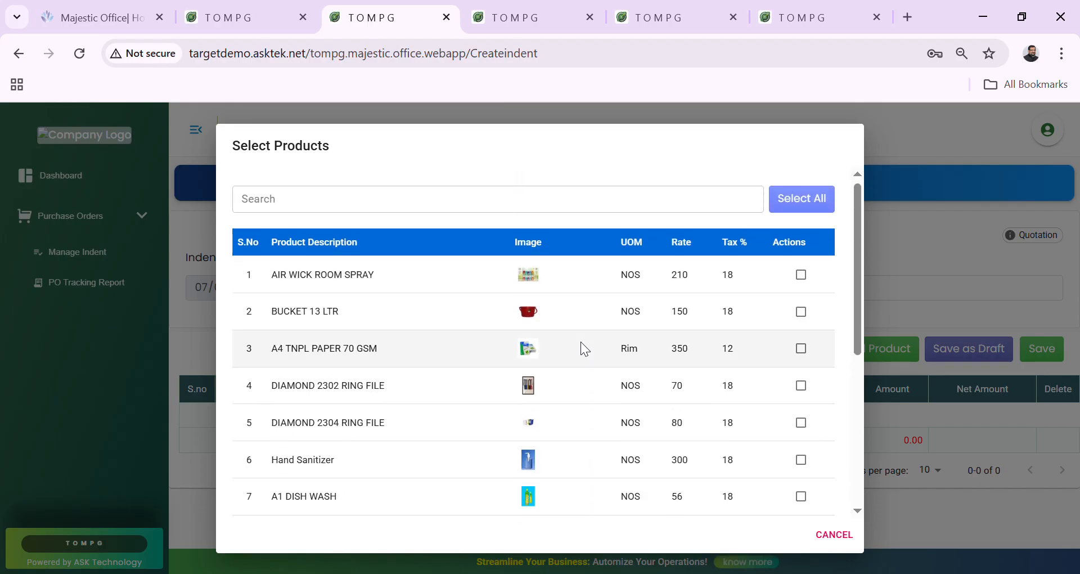
scroll(581, 342, "down", 3)
scroll(581, 342, "up", 4)
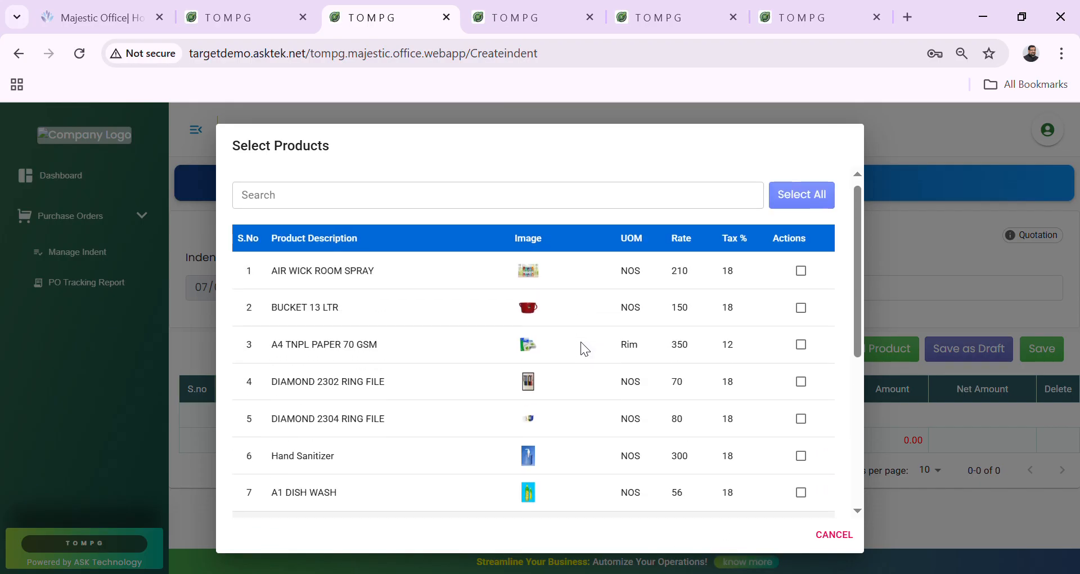
left_click(802, 272)
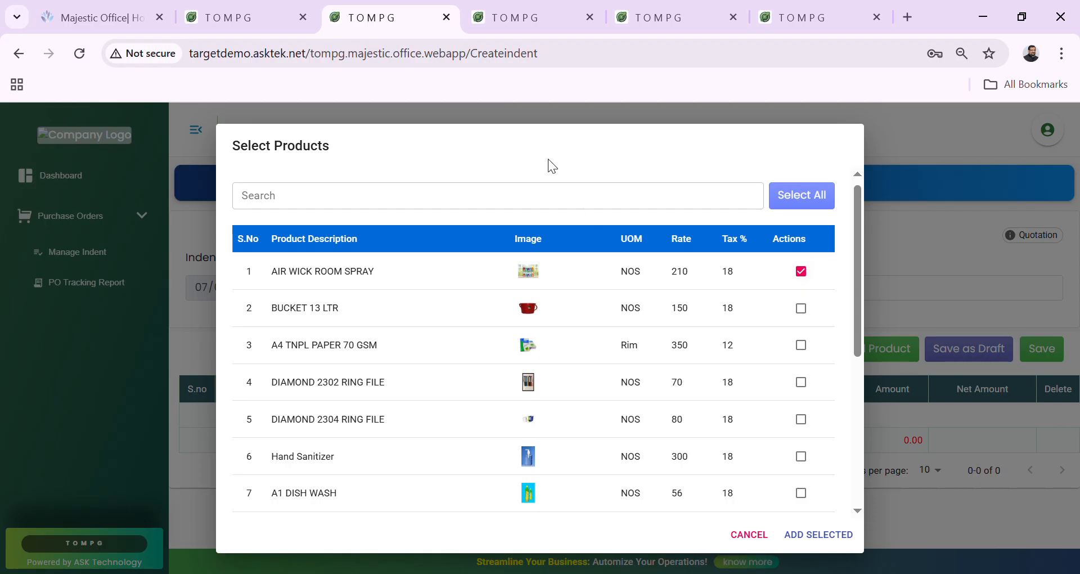
left_click(552, 206)
type("HAN")
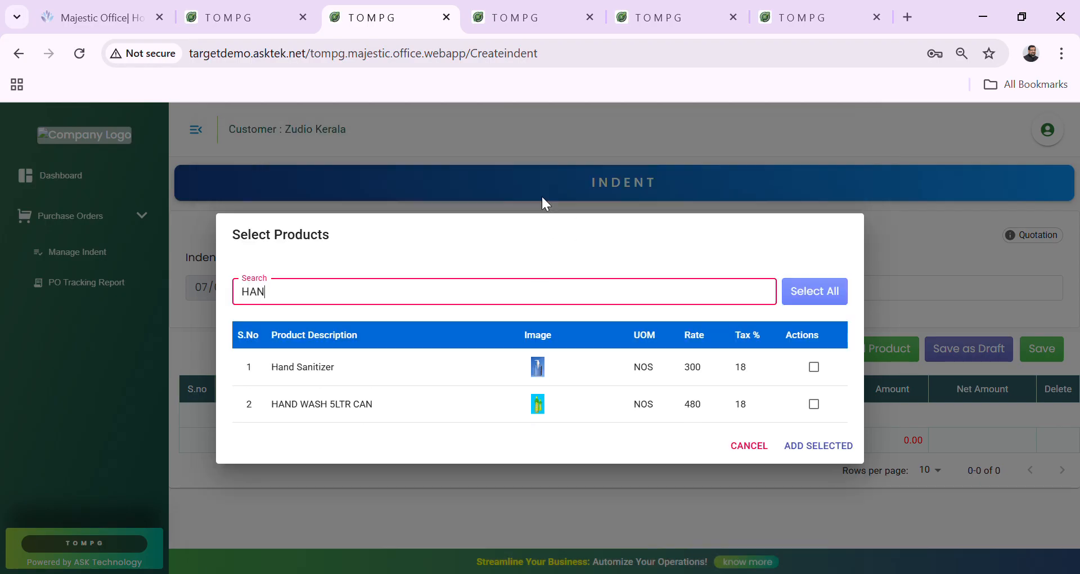
left_click(815, 367)
left_click(808, 447)
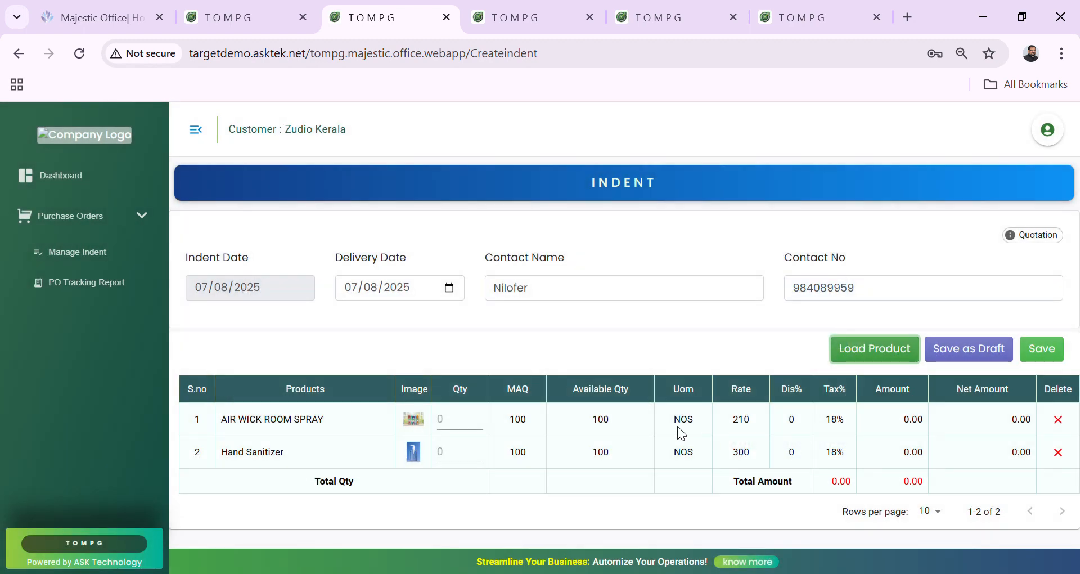
Set quantities to 12 air wick sprays and 54 hand sanitizers, then save the indent.
left_click(467, 433)
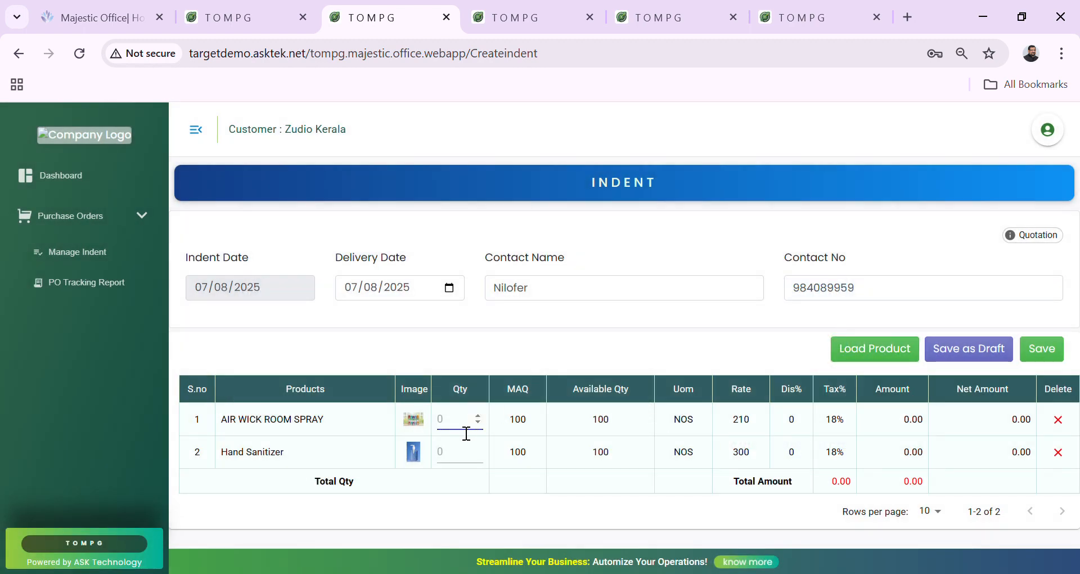
type("12")
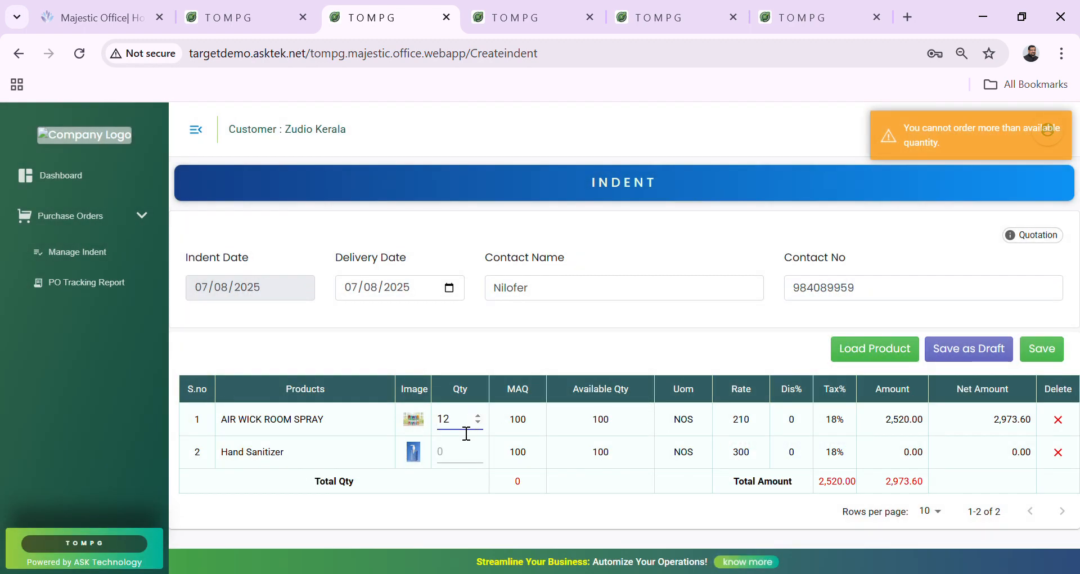
key("Tab")
type("54")
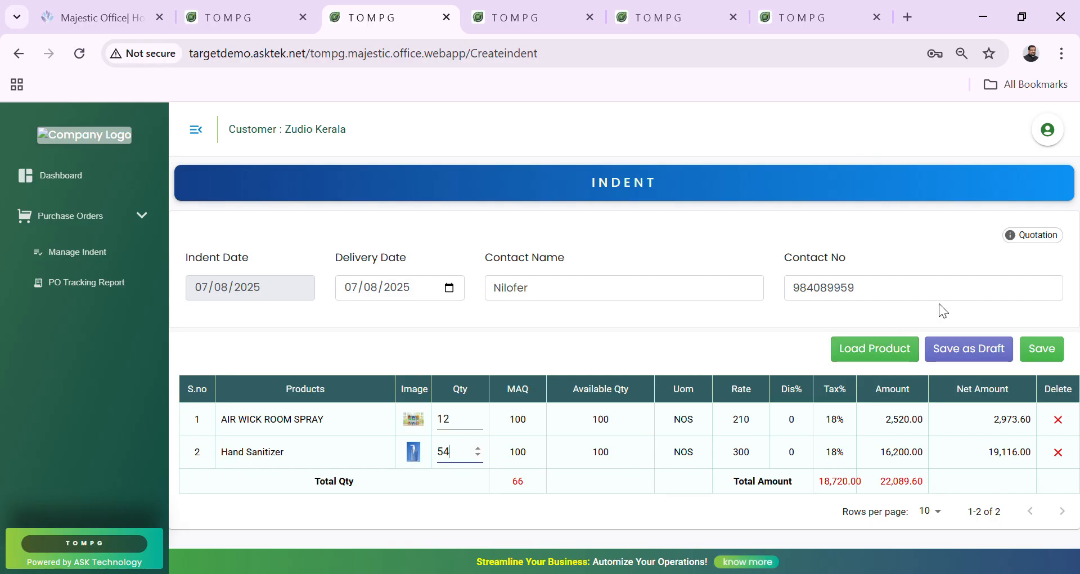
left_click(1051, 355)
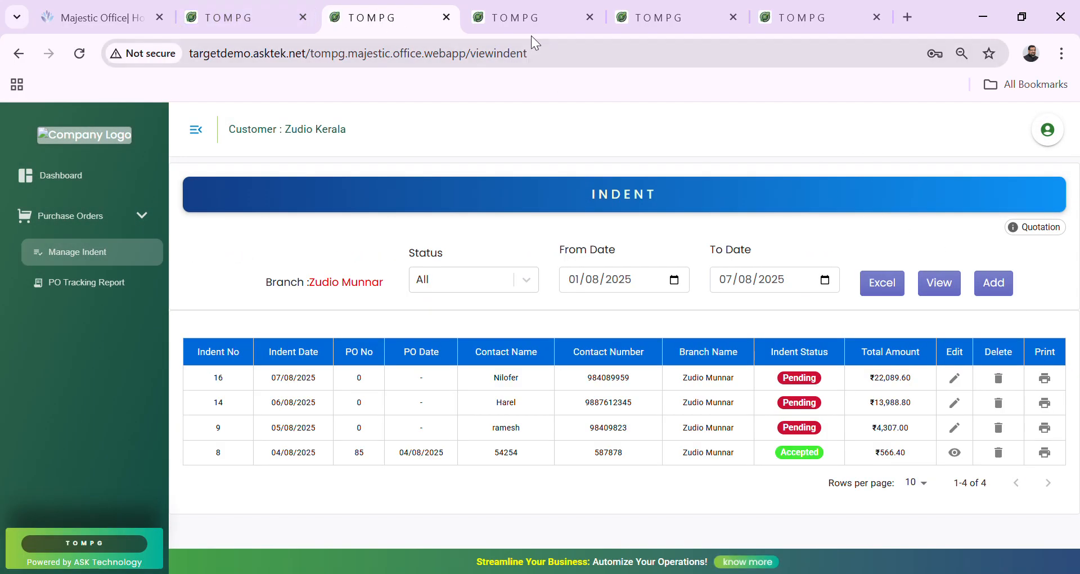
Open the Zudio Karnataka indent list, then the Zudio Tamilnadu(HO) Kodambakkam list with indents 11-13.
left_click(543, 18)
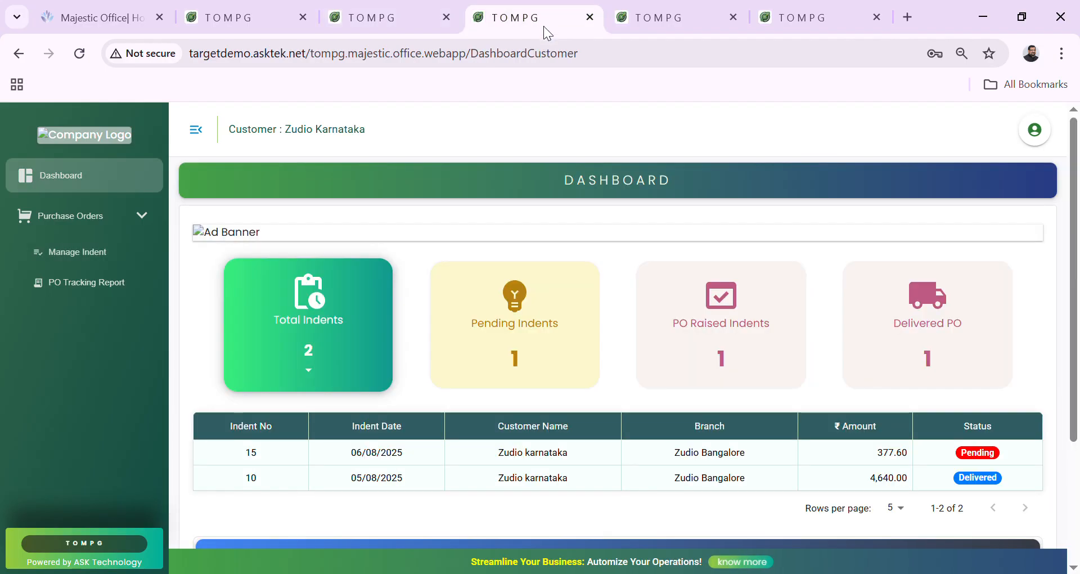
left_click(135, 251)
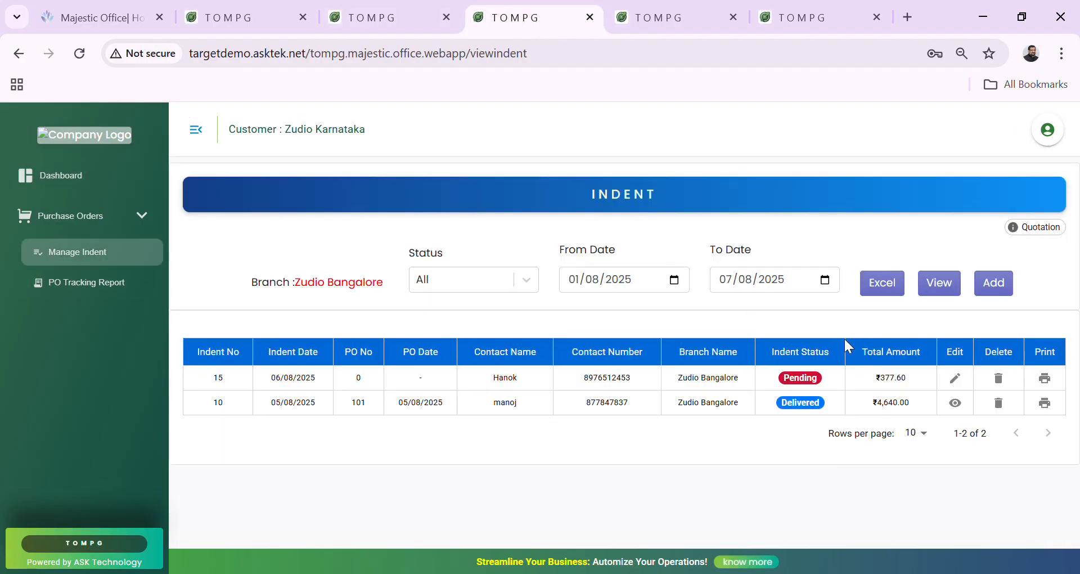
left_click(233, 17)
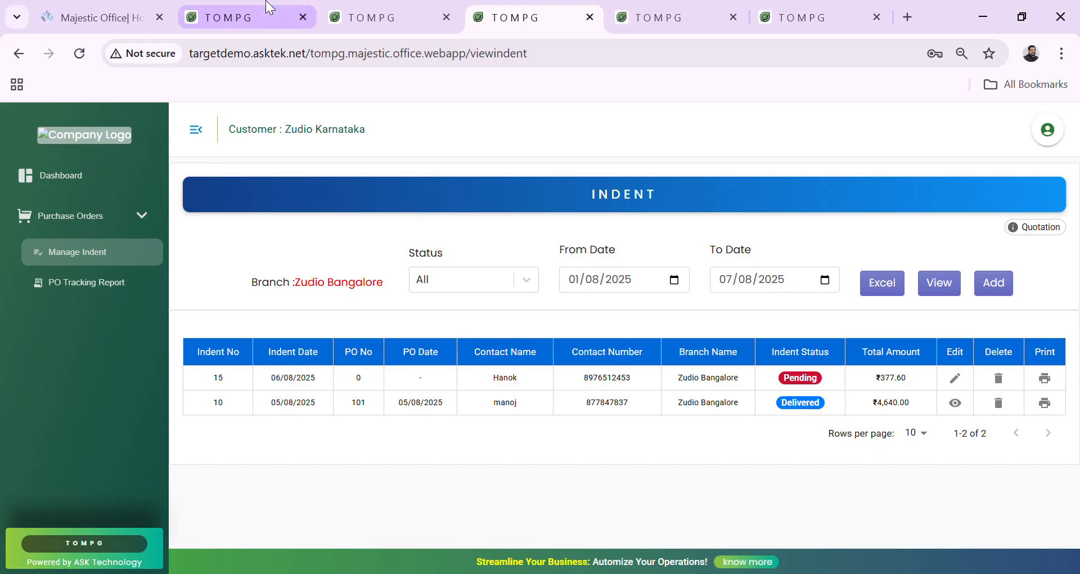
left_click(103, 231)
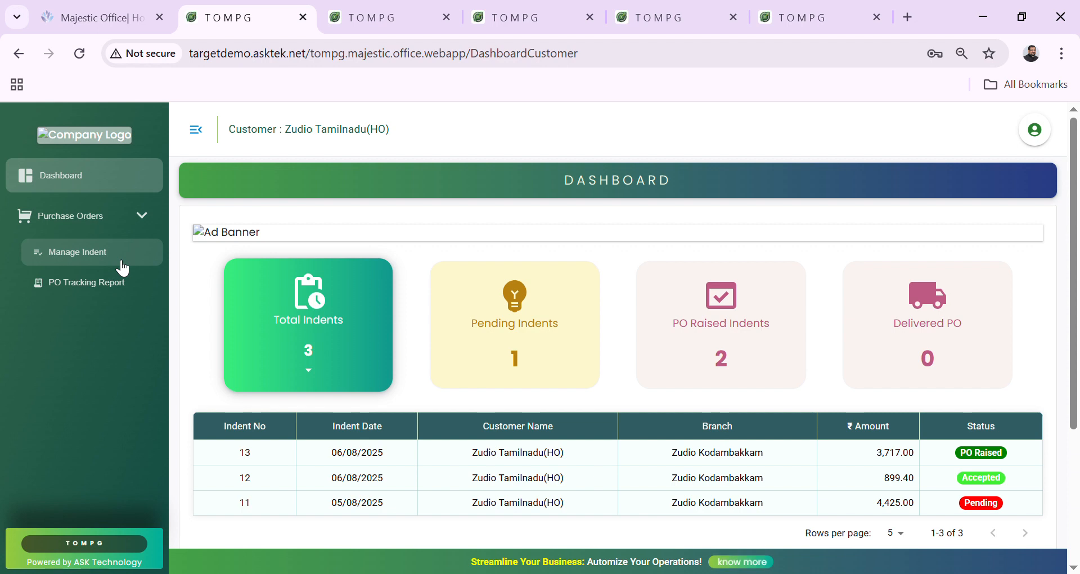
left_click(123, 265)
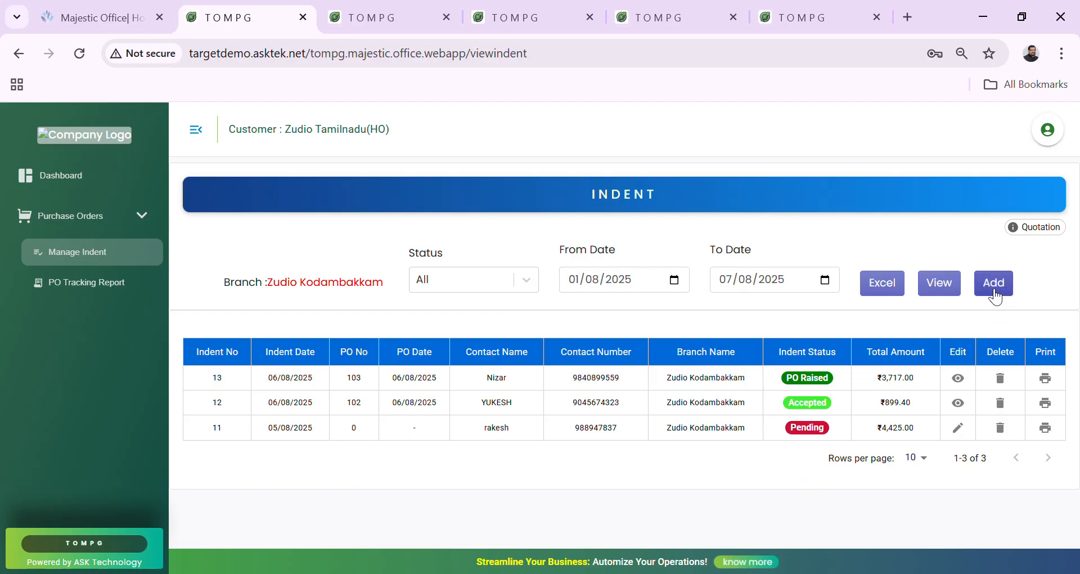
In the HO admin session, open the Manage PO purchase order list.
left_click(550, 9)
left_click(645, 14)
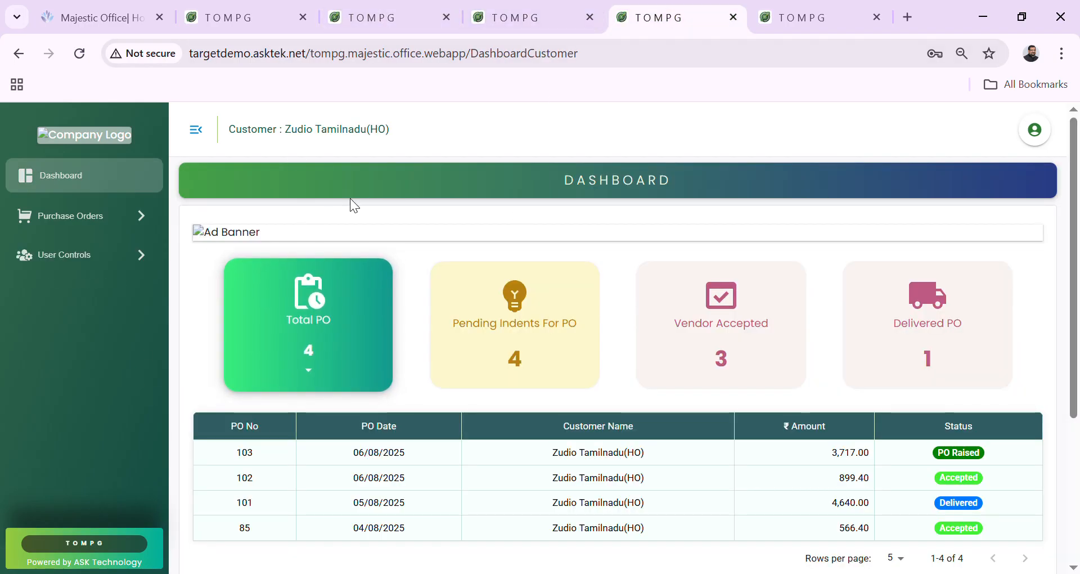
left_click_drag(394, 131, 331, 122)
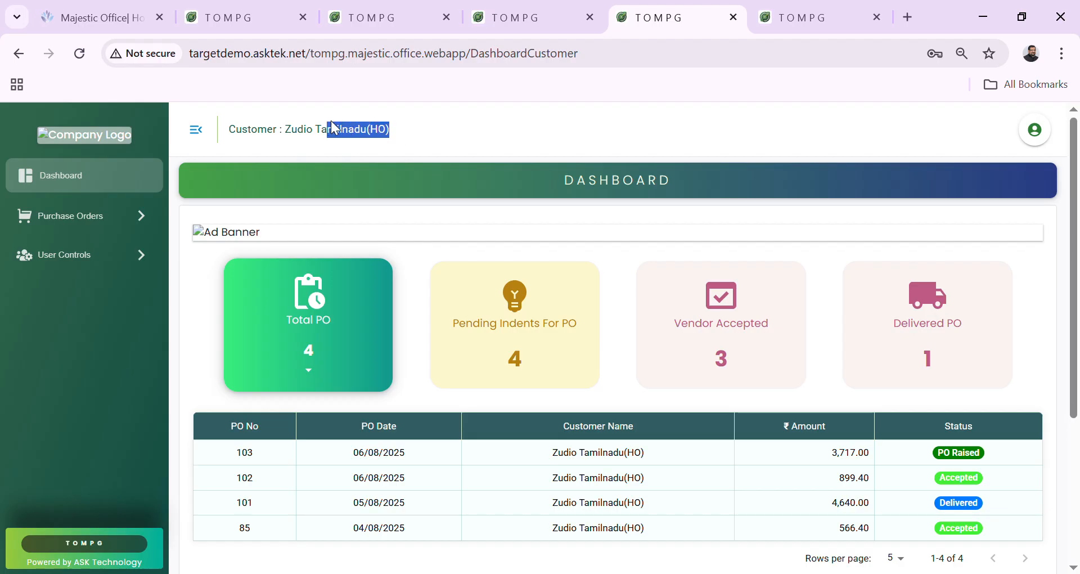
left_click(332, 125)
left_click(97, 215)
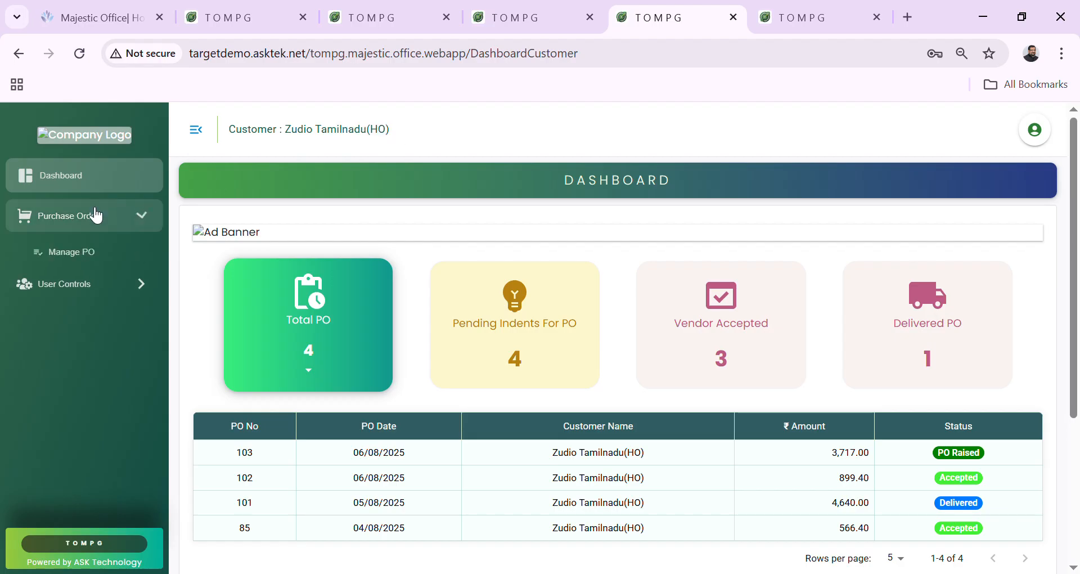
left_click(92, 262)
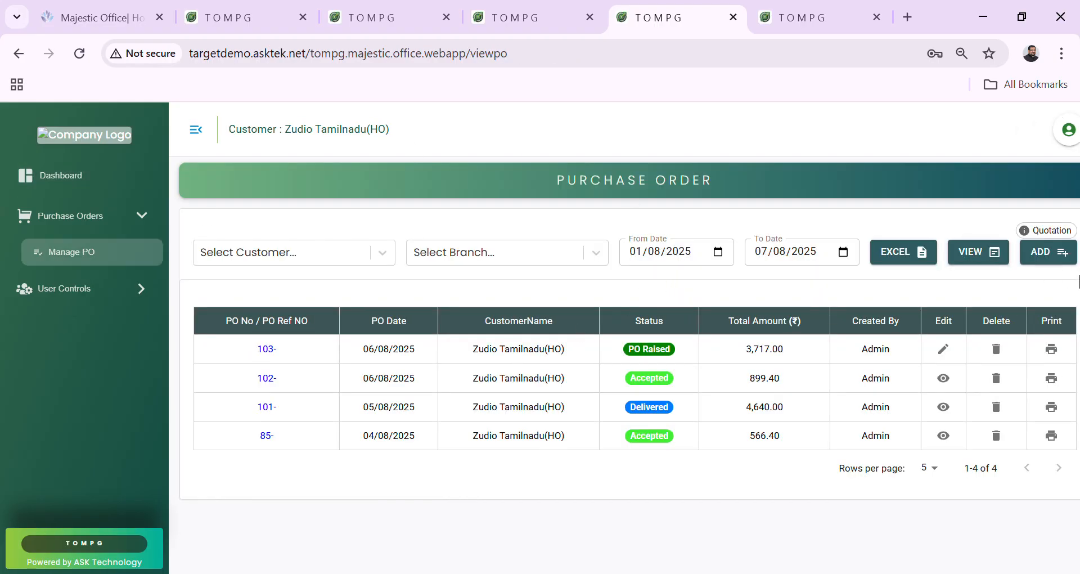
Create a purchase order from indent 16 and save it as PO 104.
left_click(1056, 258)
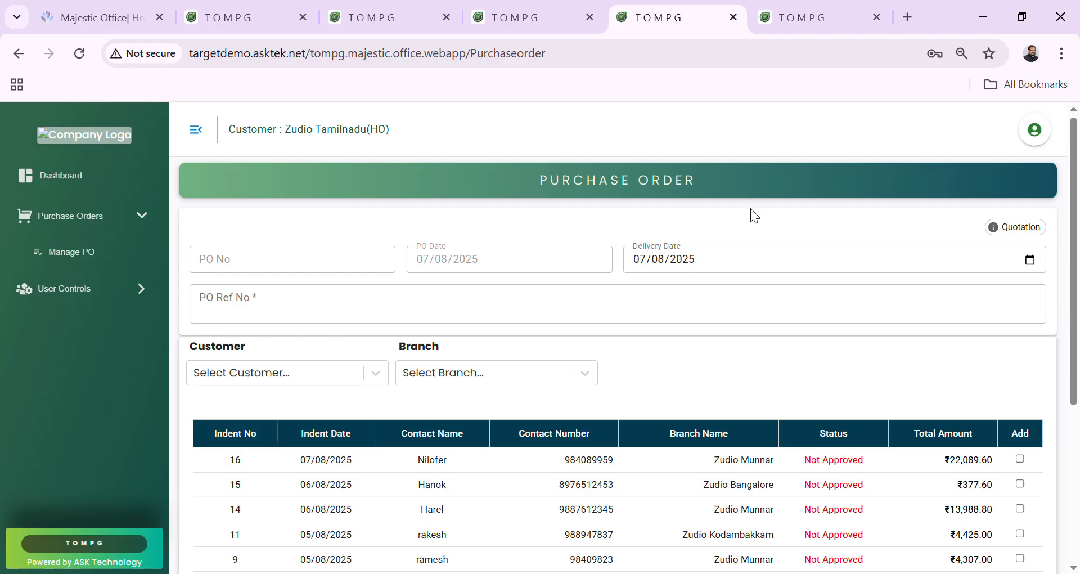
scroll(751, 208, "down", 1)
scroll(751, 208, "down", 1)
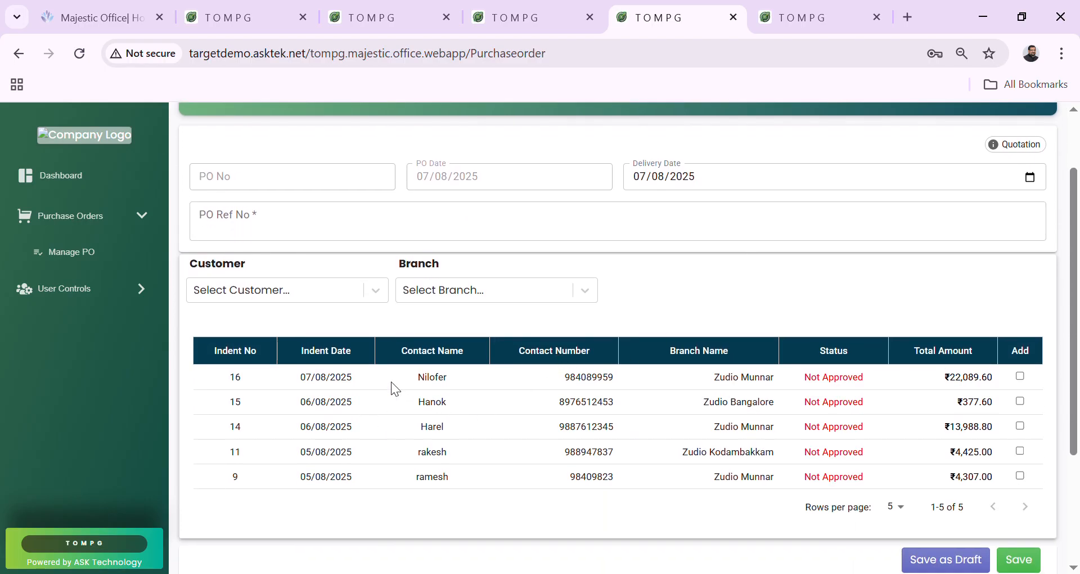
left_click(1022, 377)
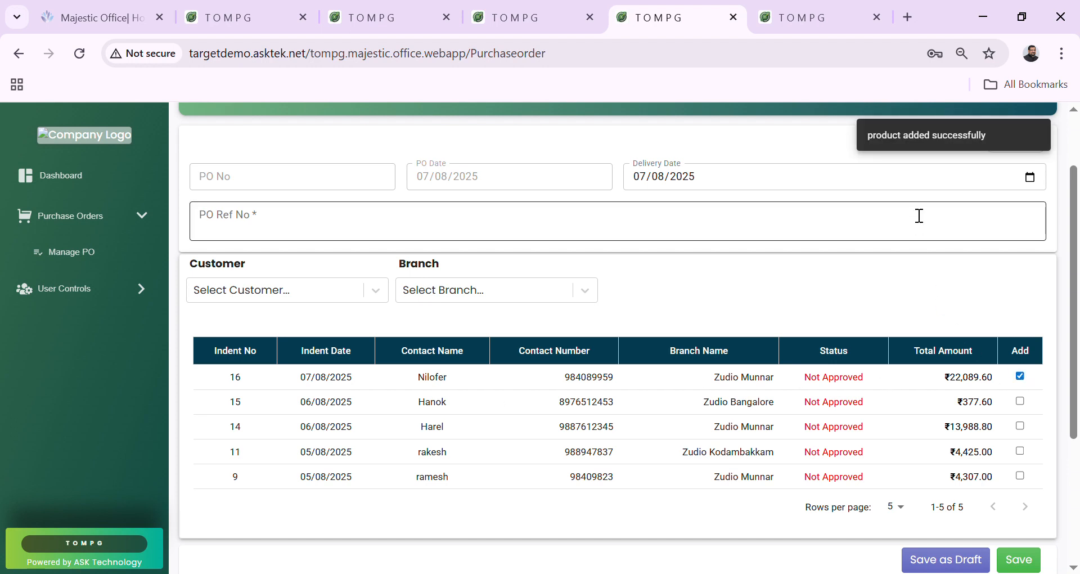
scroll(920, 215, "down", 1)
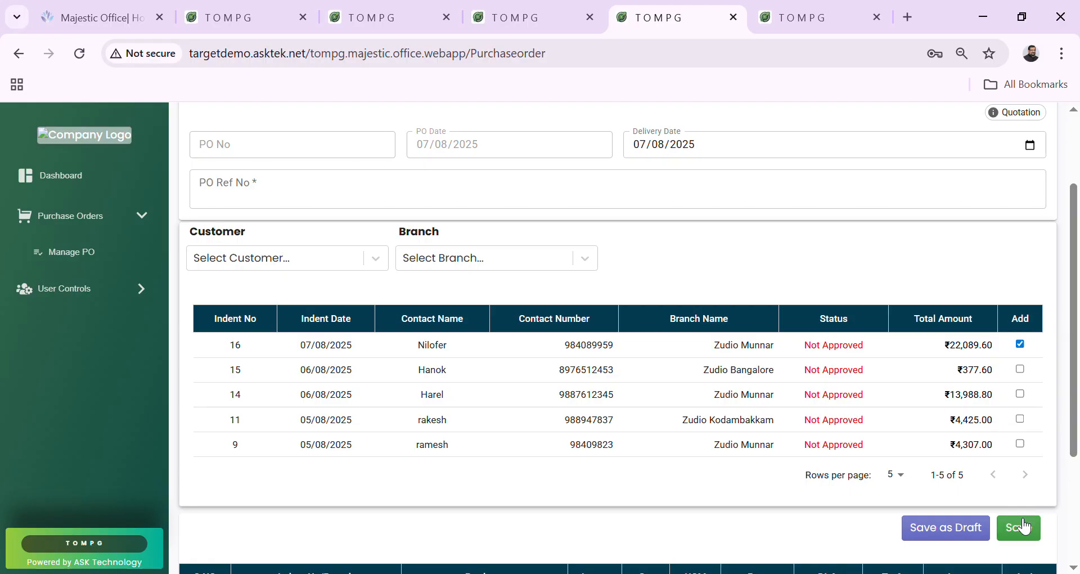
left_click(1023, 526)
scroll(866, 515, "down", 2)
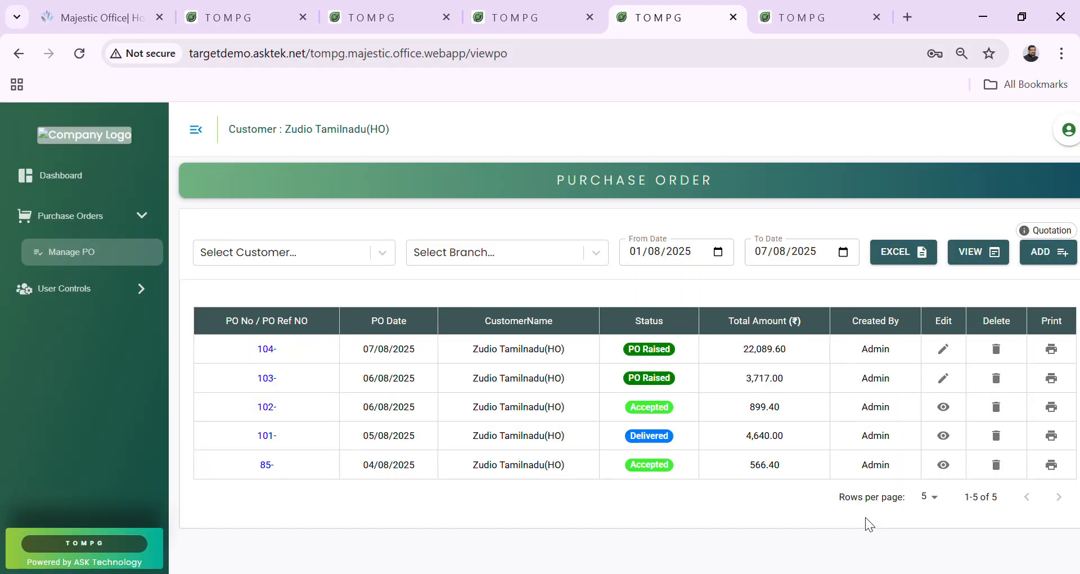
Create purchase order 105 from indent 15 for ₹377.60 and save it.
left_click(1053, 254)
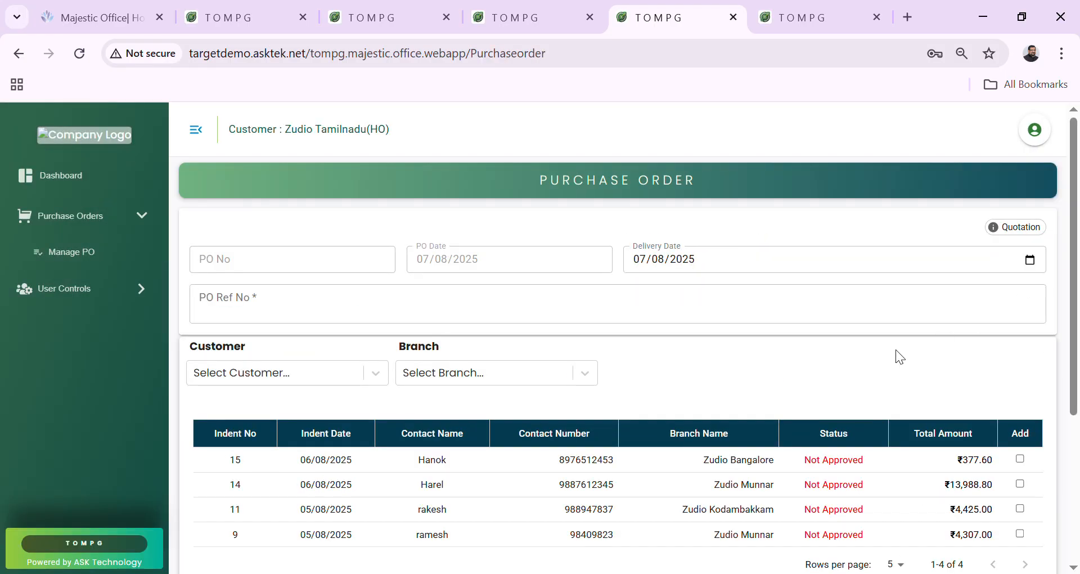
scroll(849, 423, "down", 4)
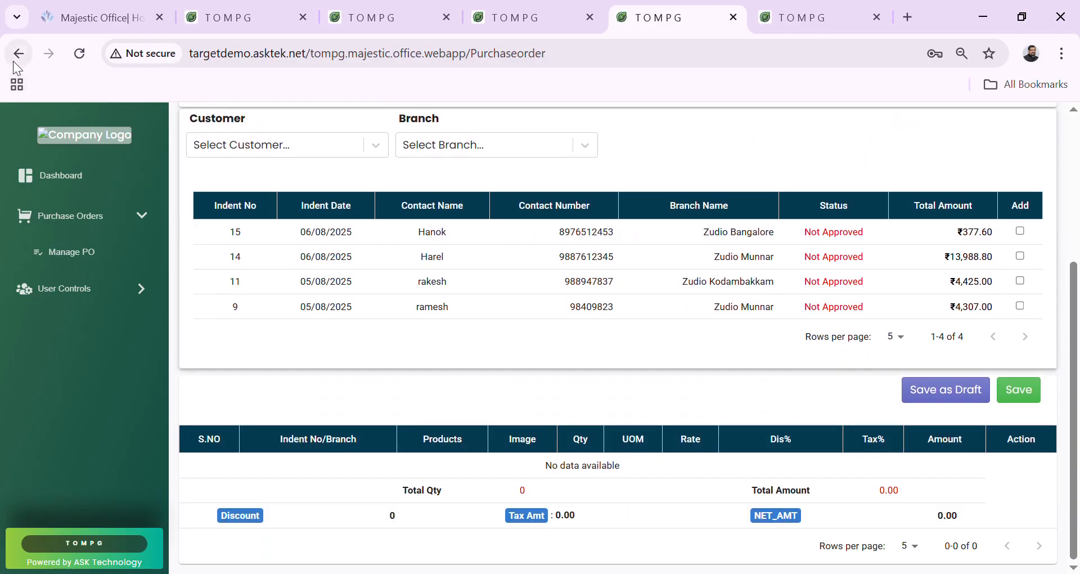
left_click(48, 255)
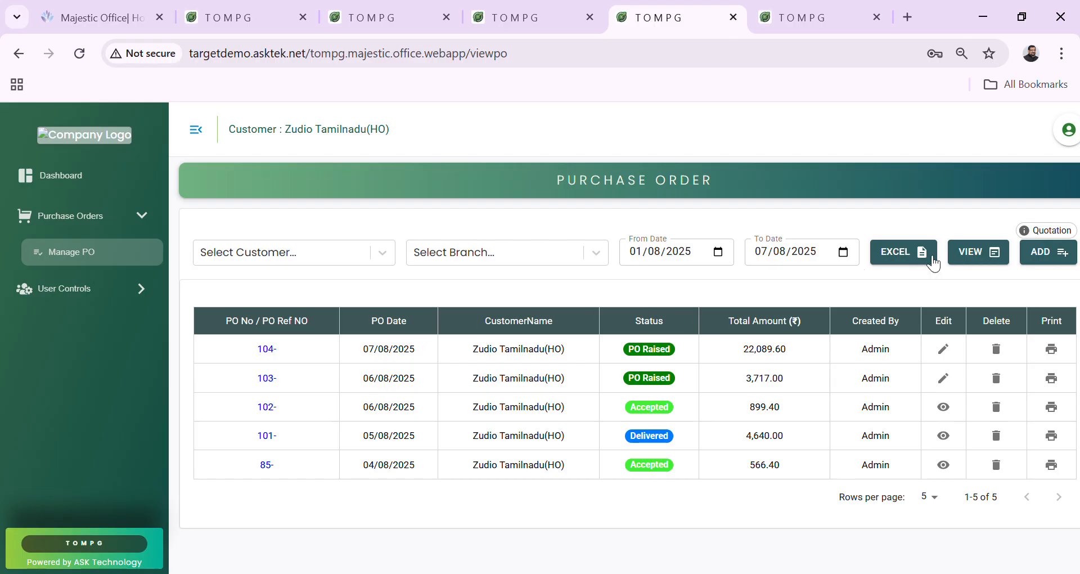
left_click(1037, 262)
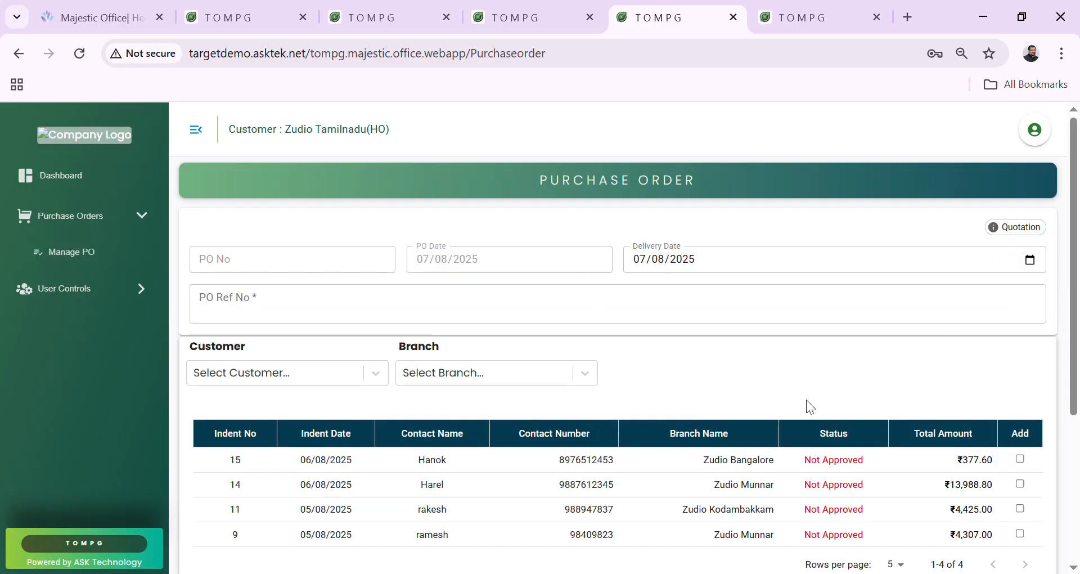
scroll(1017, 460, "down", 2)
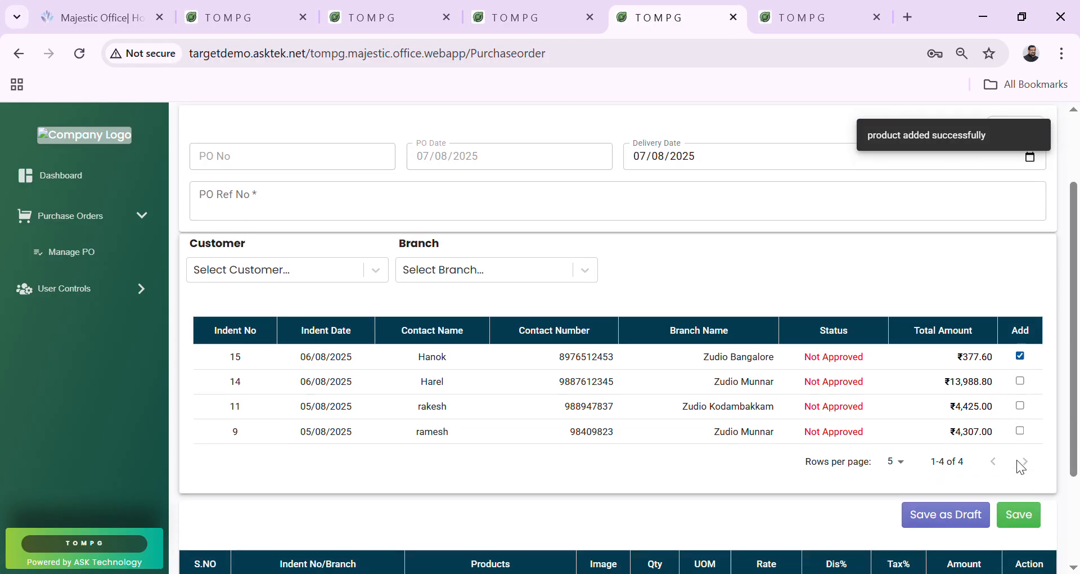
scroll(1023, 486, "down", 2)
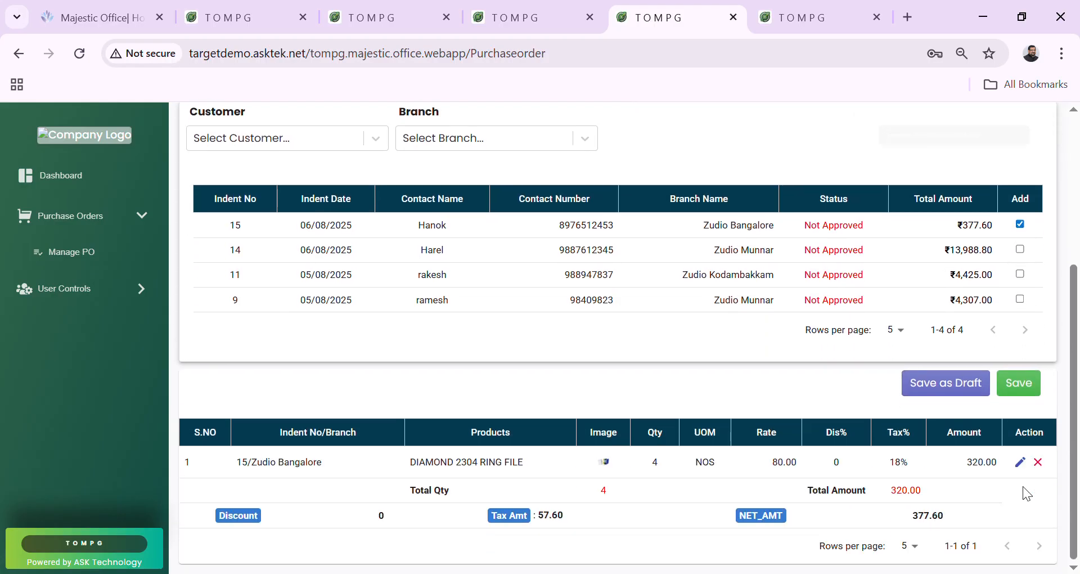
left_click(1019, 382)
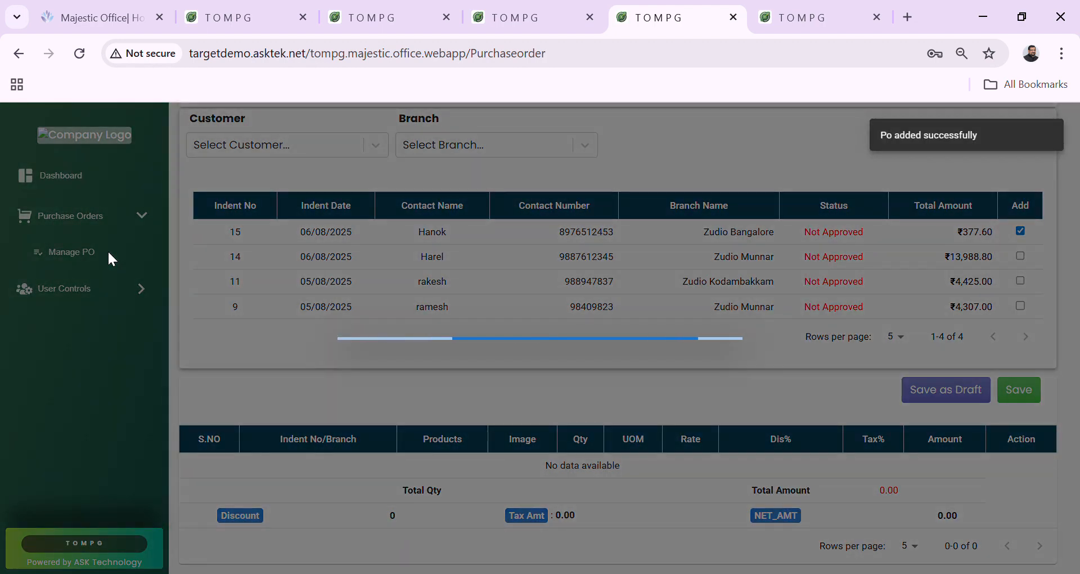
left_click(109, 258)
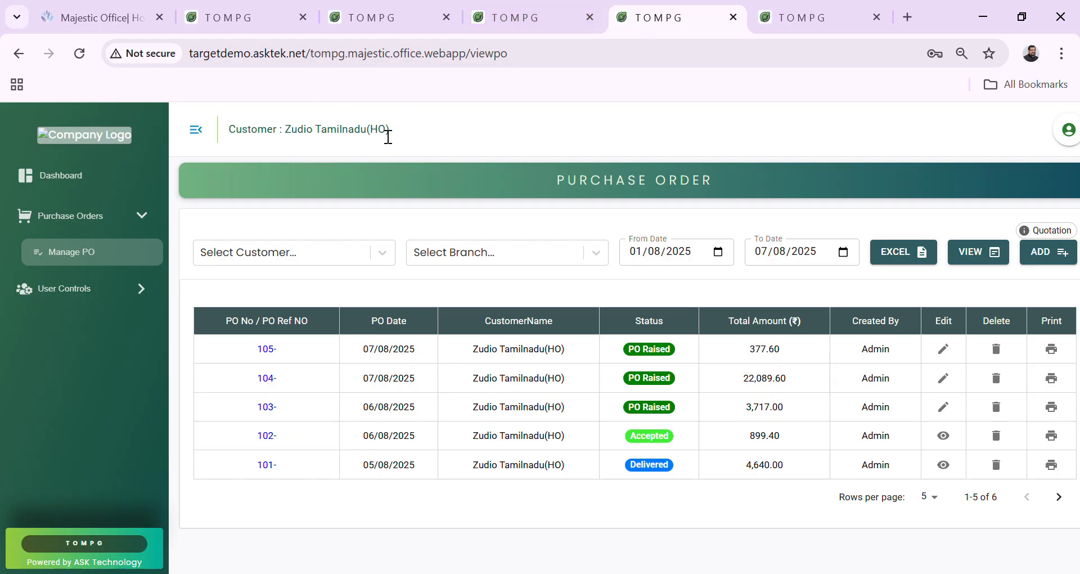
Refresh the Munnar branch indent list to confirm indent 16 shows PO 104 as PO Raised.
left_click(274, 6)
left_click(367, 2)
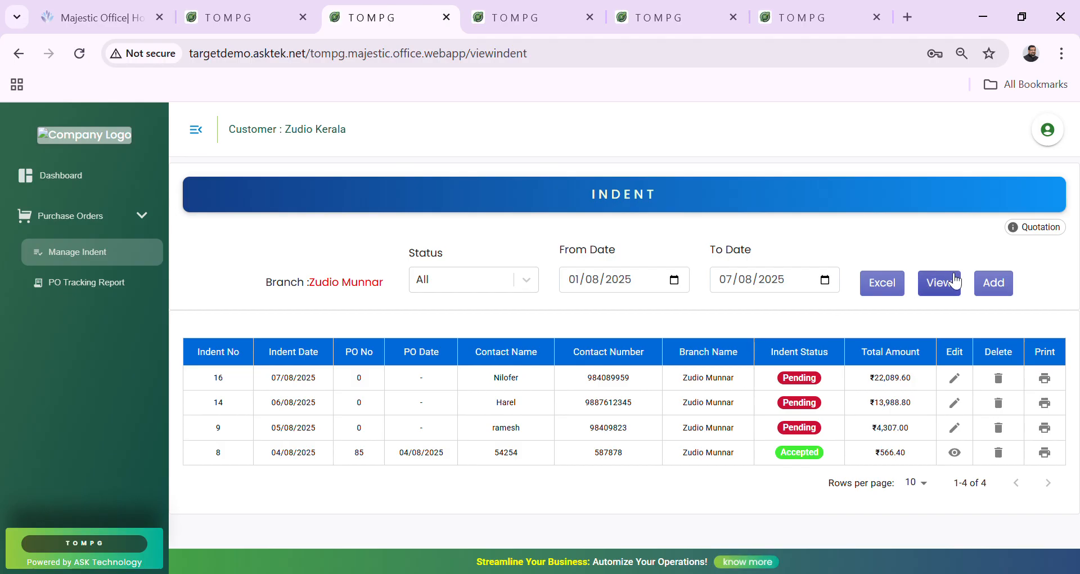
left_click(958, 291)
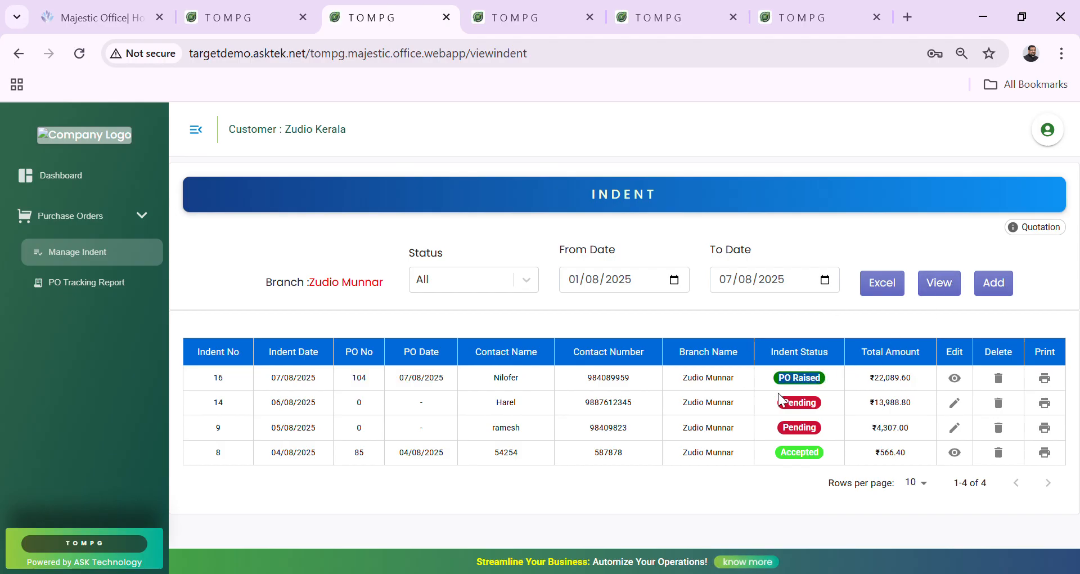
double_click(505, 385)
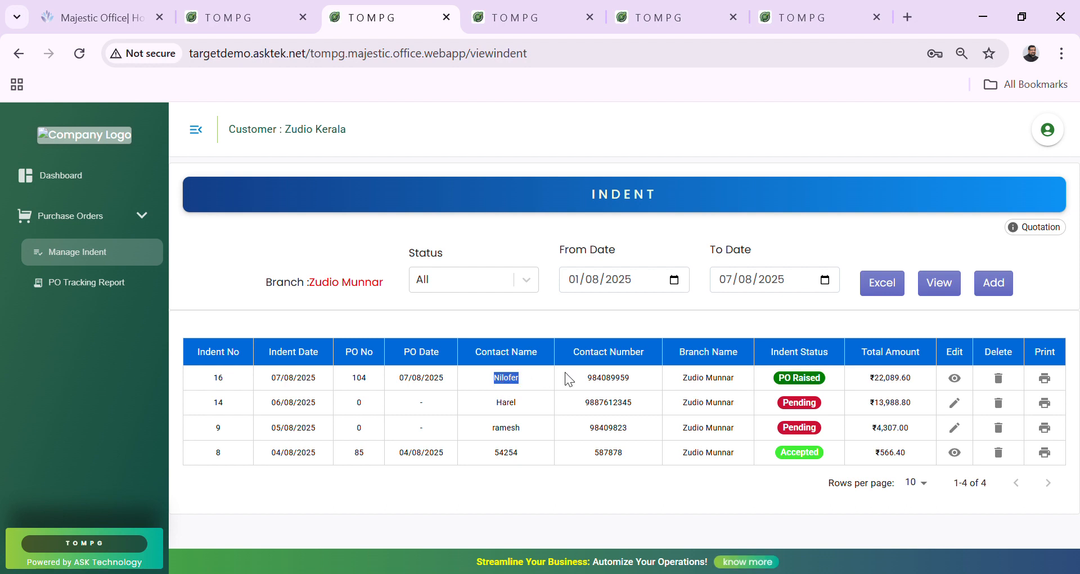
left_click(732, 372)
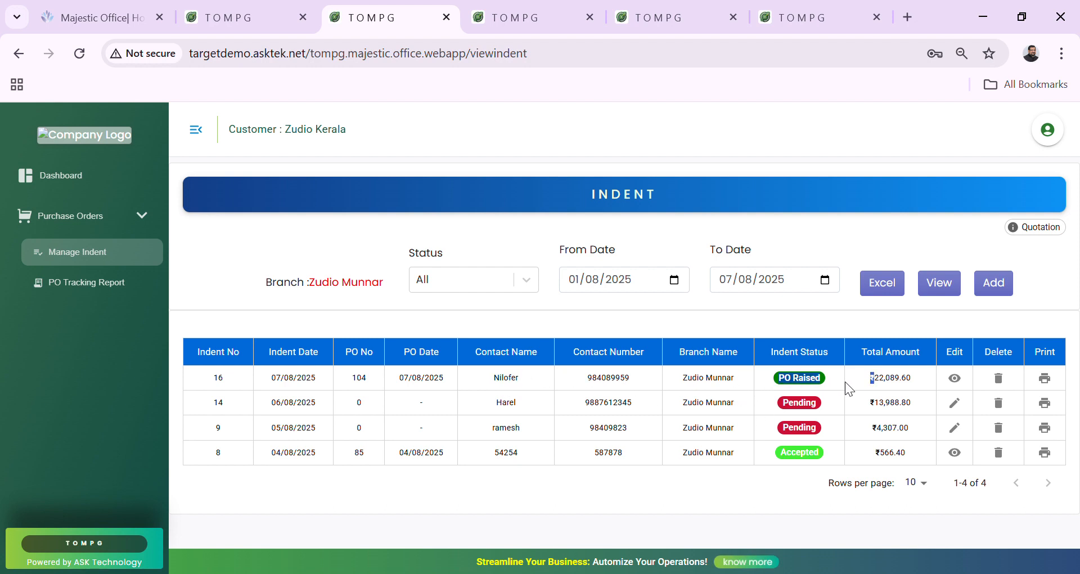
Return to the HO purchase order list, then the supplier's quotation 1 edit form.
left_click(692, 20)
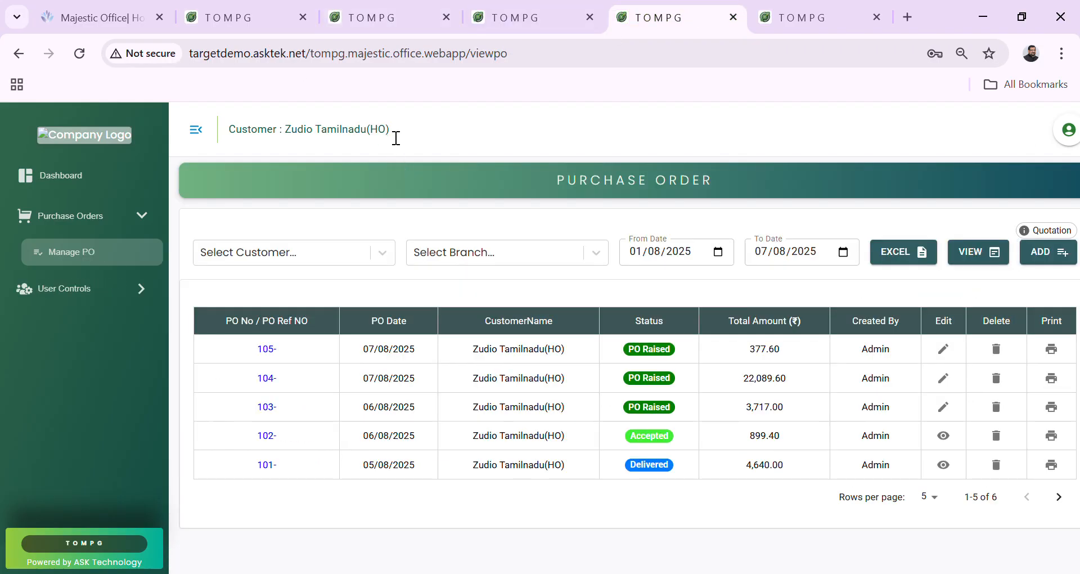
left_click_drag(389, 136, 352, 138)
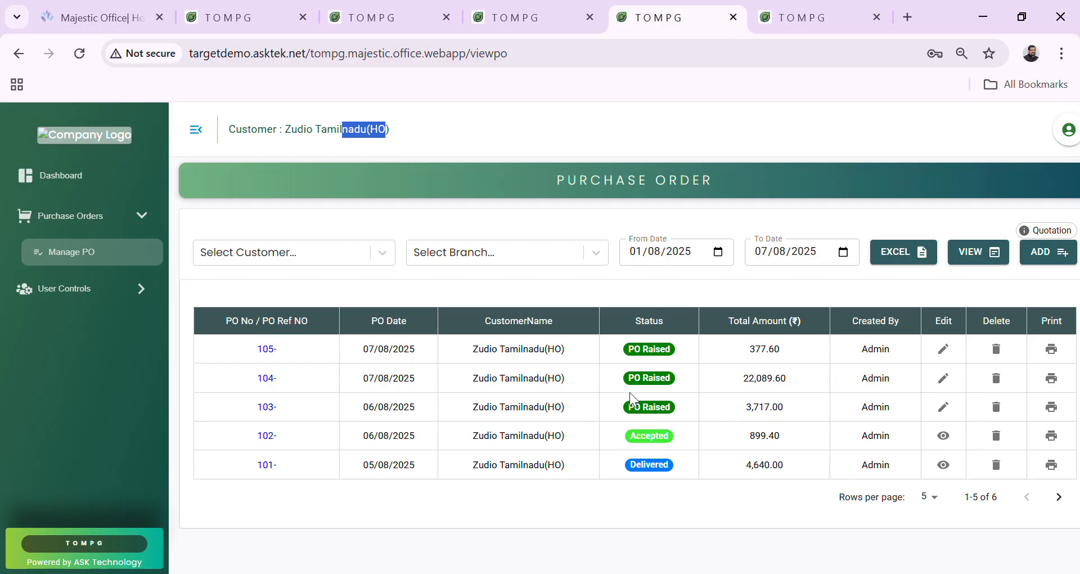
left_click(782, 12)
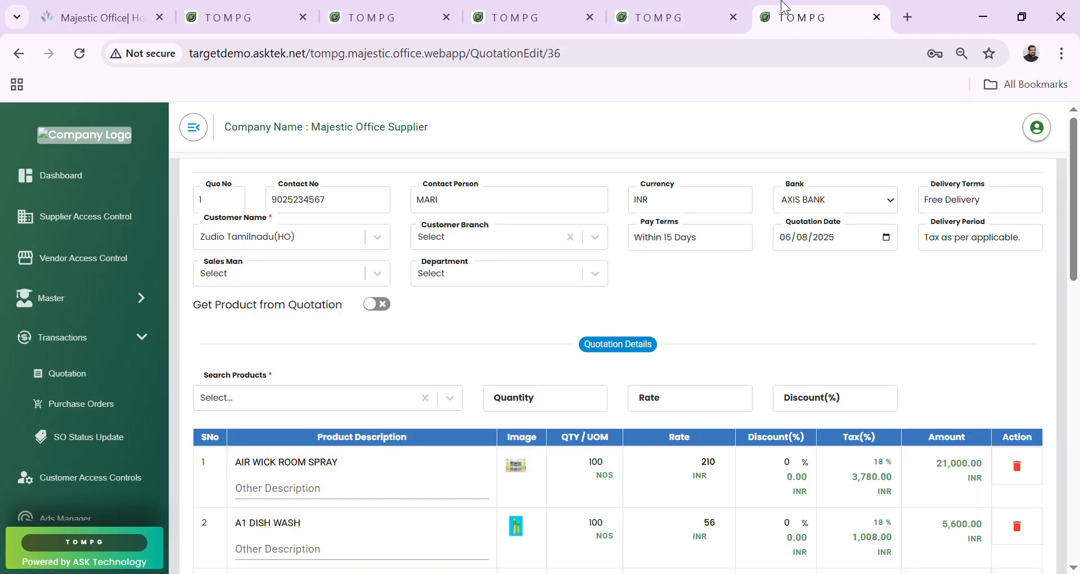
Approve and accept purchase order 104 as the supplier, then return to the HO indent list.
left_click(144, 409)
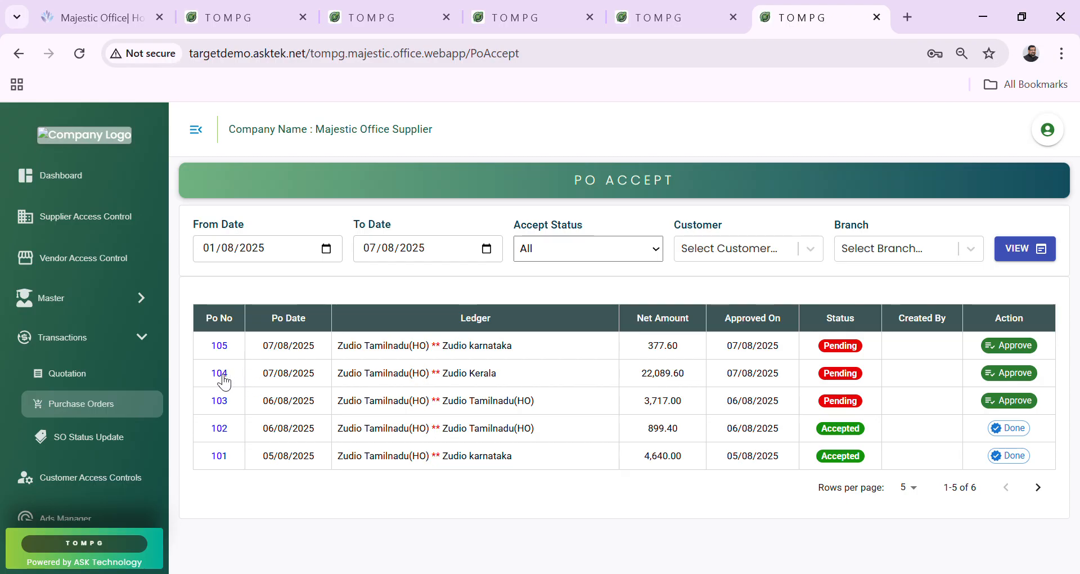
left_click(1021, 375)
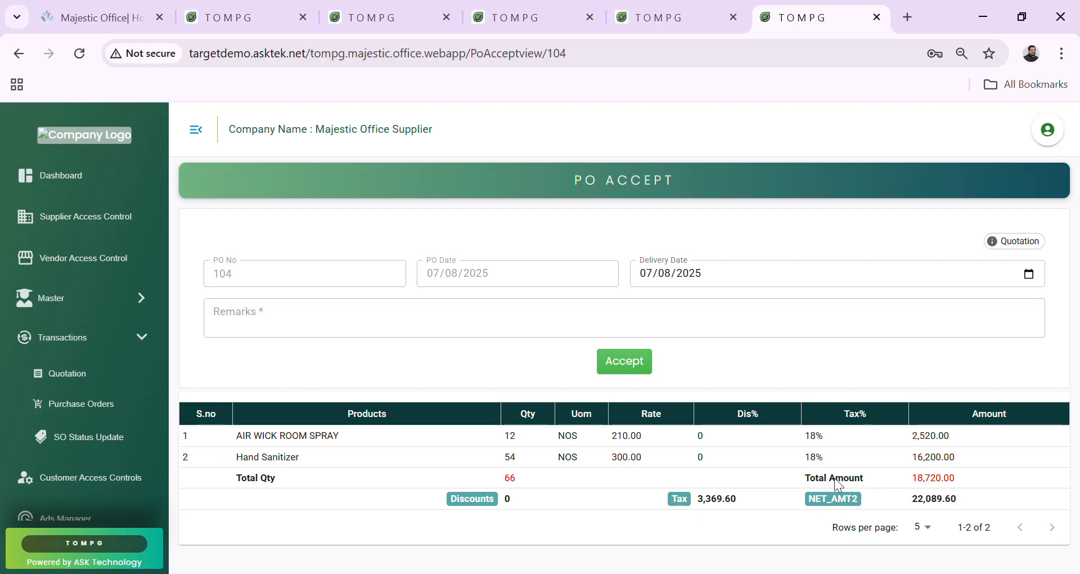
left_click(619, 362)
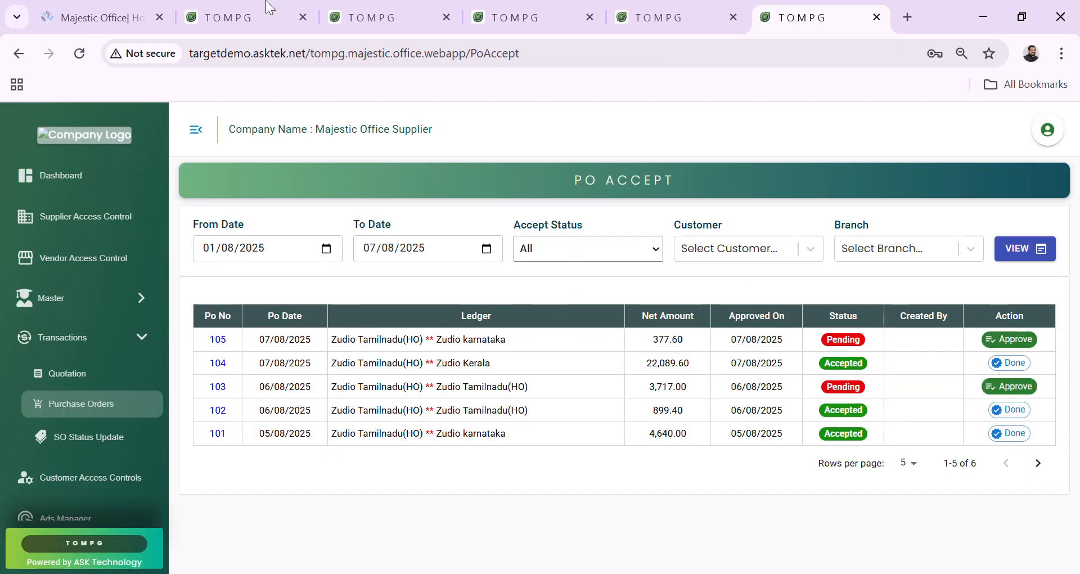
left_click(264, 16)
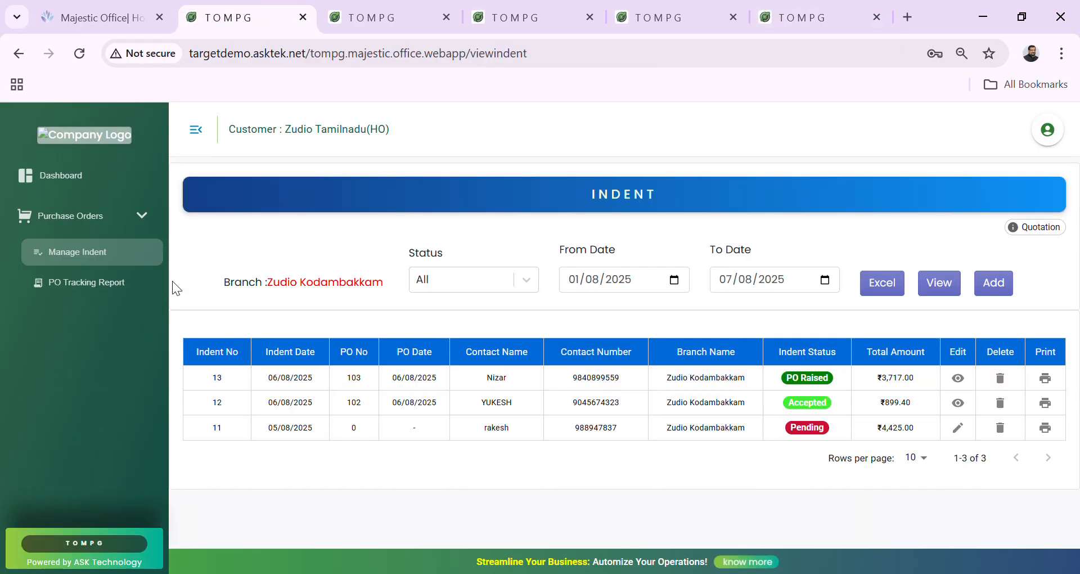
Refresh the head office, Munnar and Bangalore indent lists and the purchase order list so PO 104 reads Accepted.
left_click(933, 293)
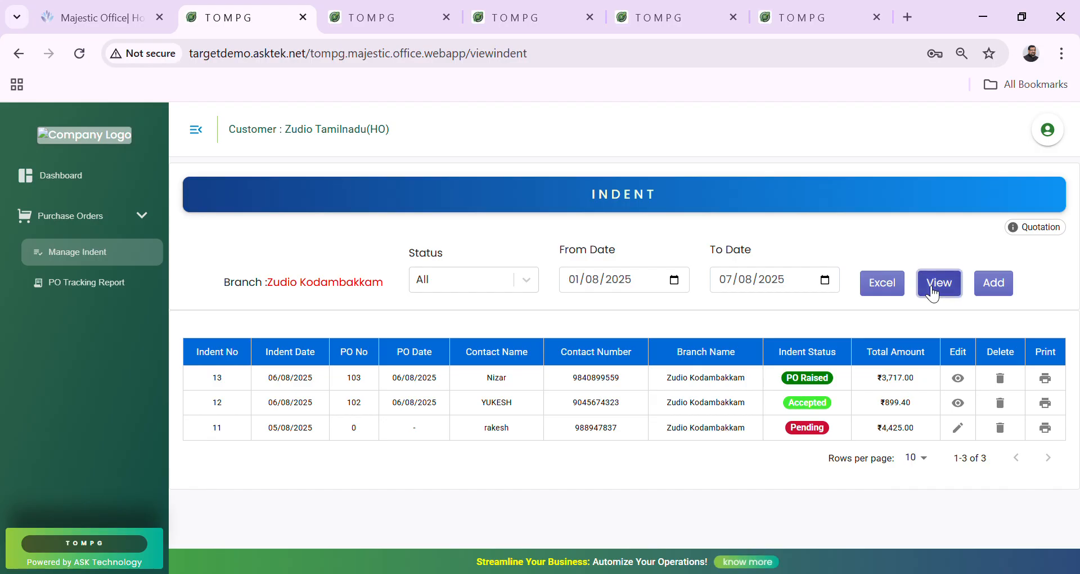
left_click(422, 8)
left_click(941, 288)
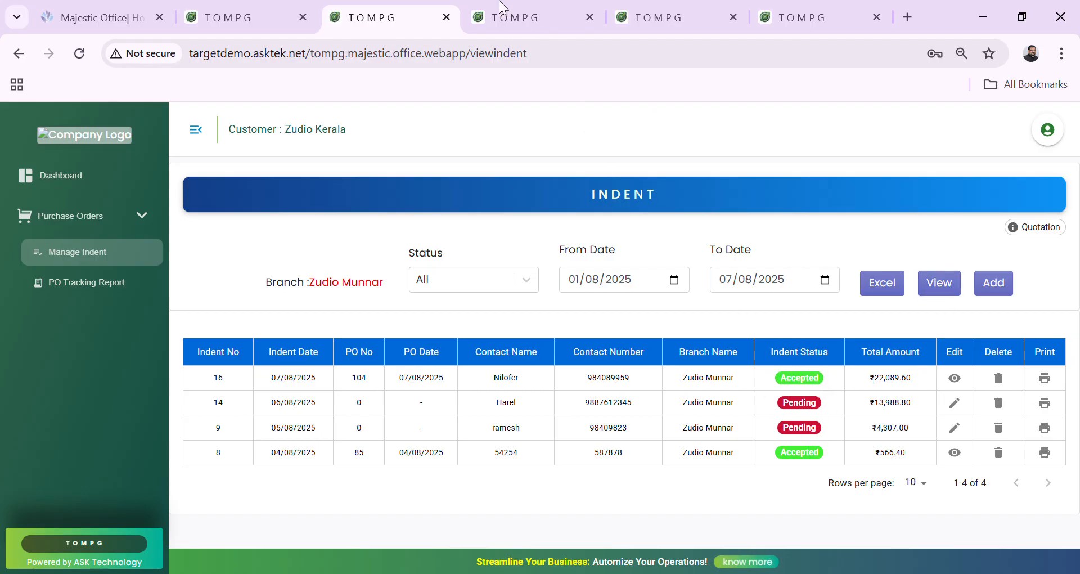
left_click(528, 7)
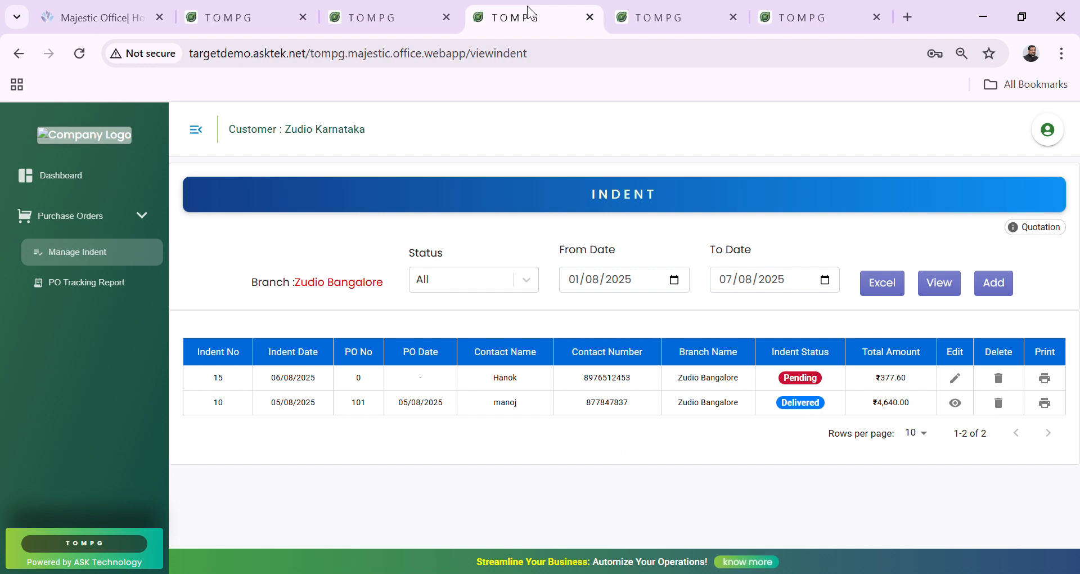
left_click(664, 7)
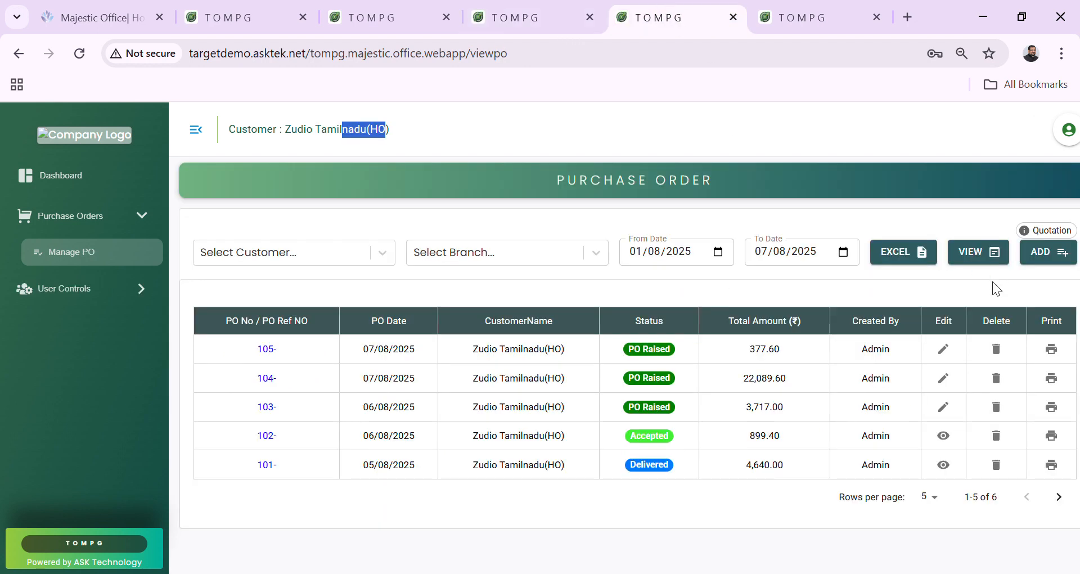
left_click(992, 251)
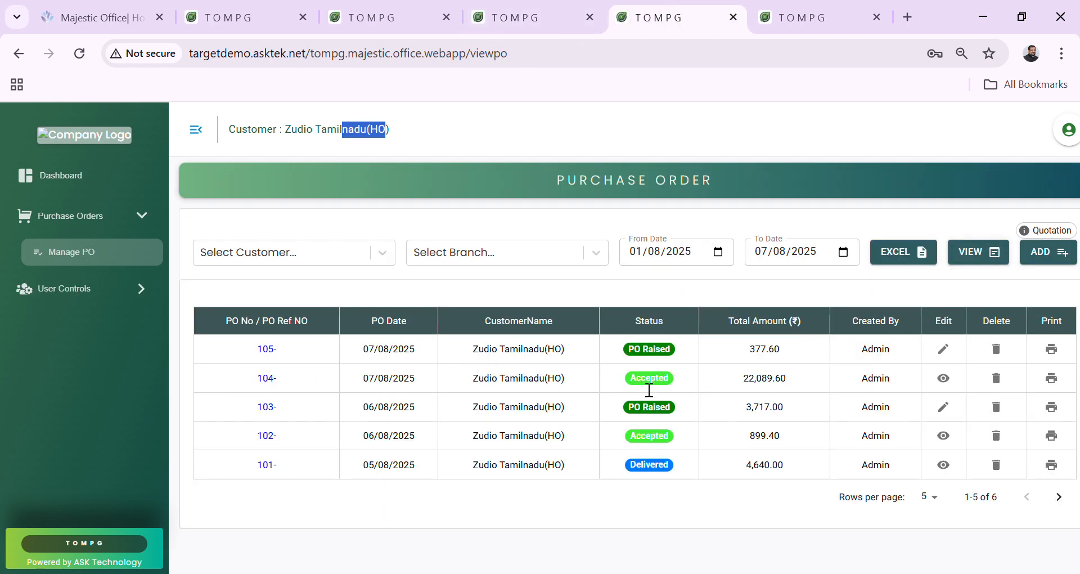
left_click(627, 378)
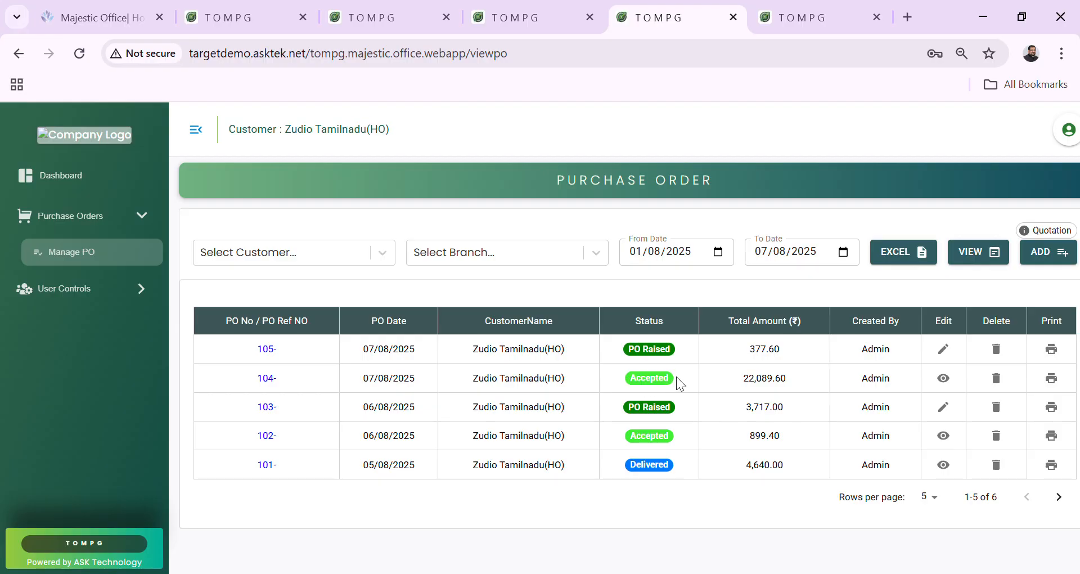
left_click(813, 12)
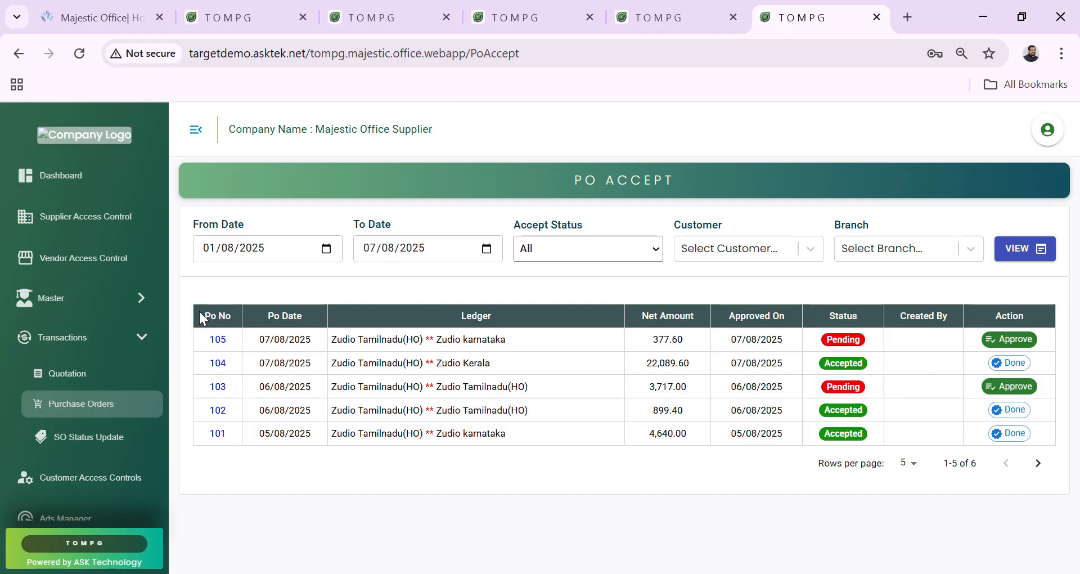
Open PO 104's status update form from Sales Order Status and check both lines show Pending.
left_click(92, 443)
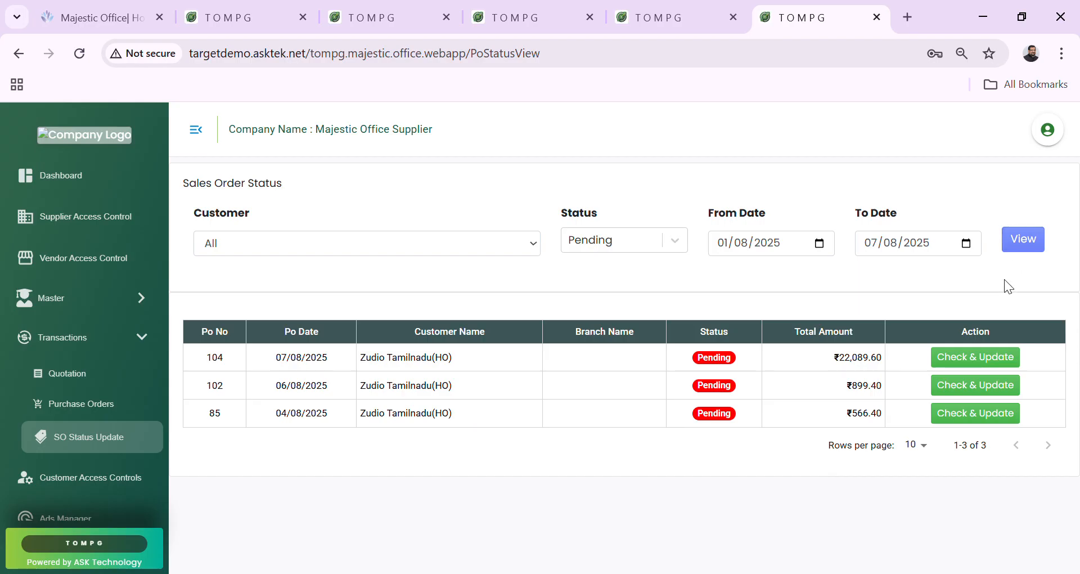
left_click(962, 358)
scroll(788, 382, "down", 2)
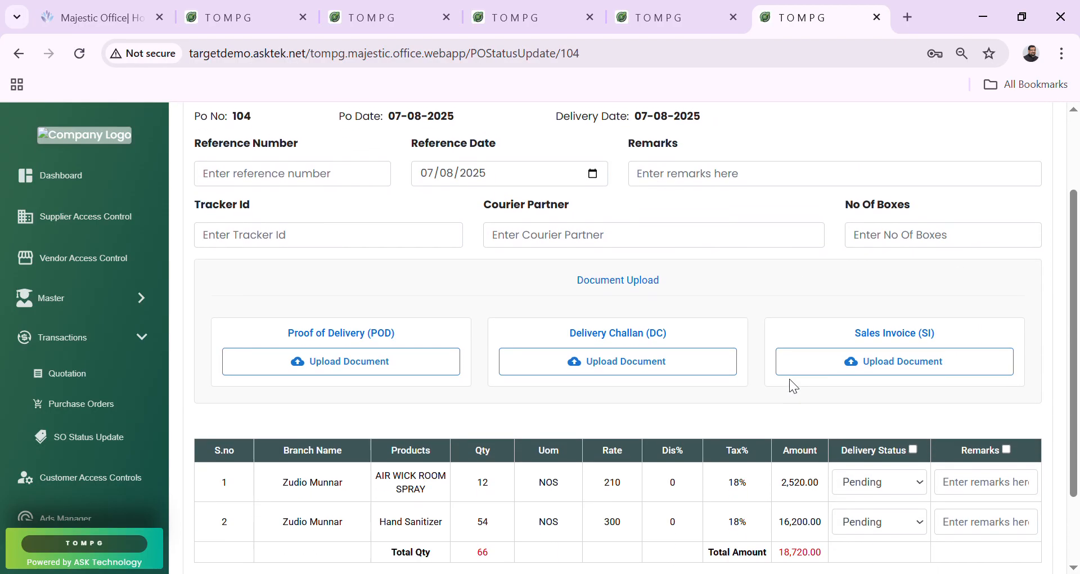
scroll(789, 379, "down", 2)
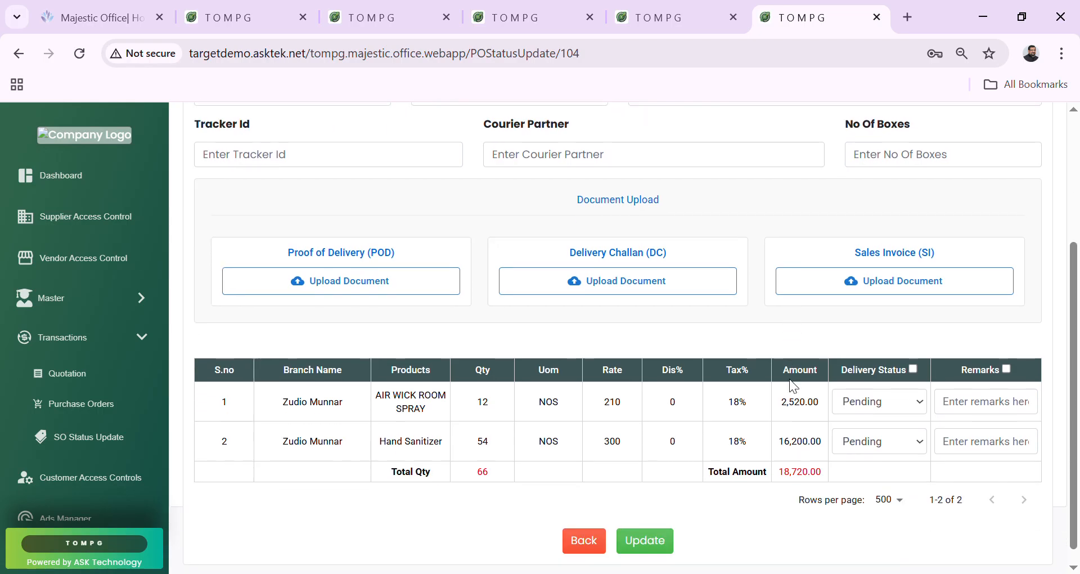
scroll(430, 328, "up", 1)
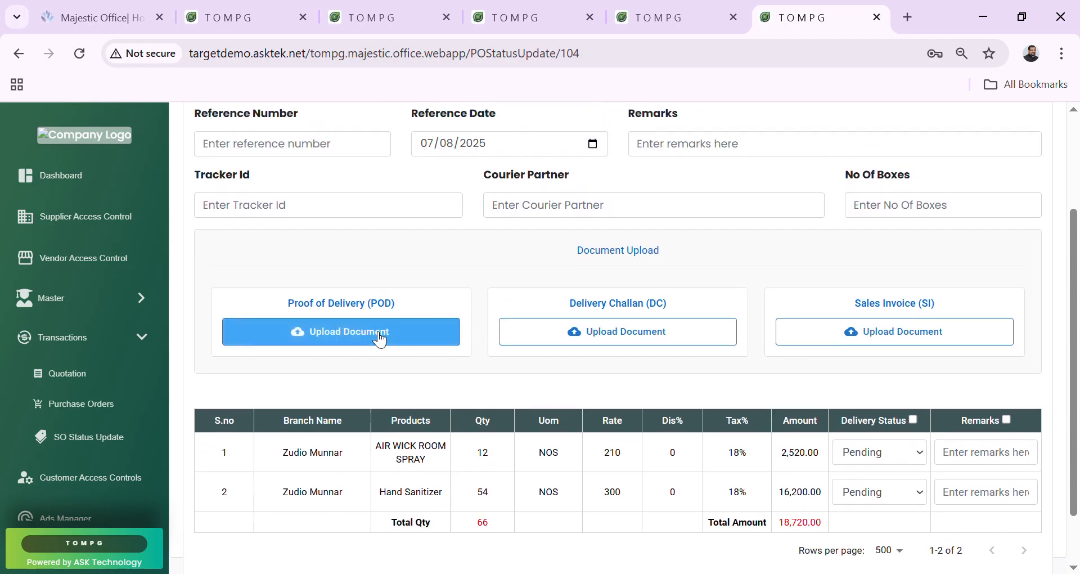
Upload the POD, DC and SI files, each 562.8 KB, to PO 104's form.
left_click(354, 327)
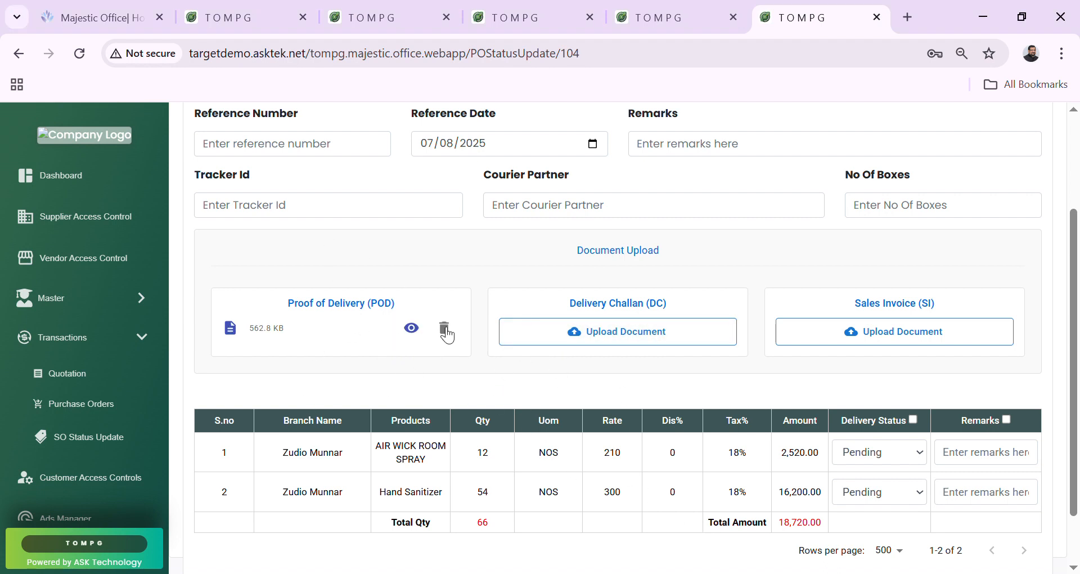
left_click(661, 332)
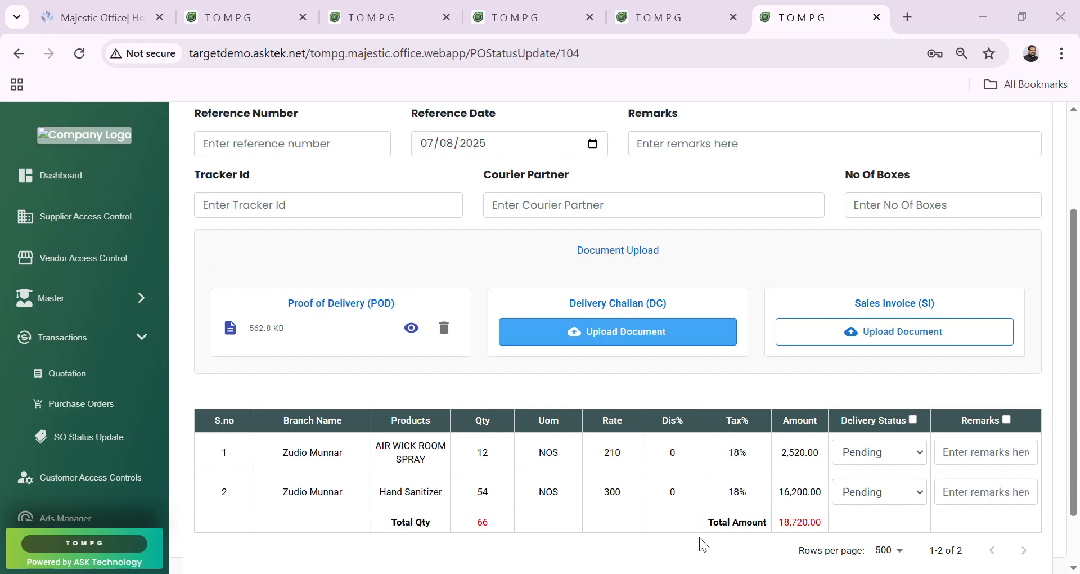
left_click(915, 340)
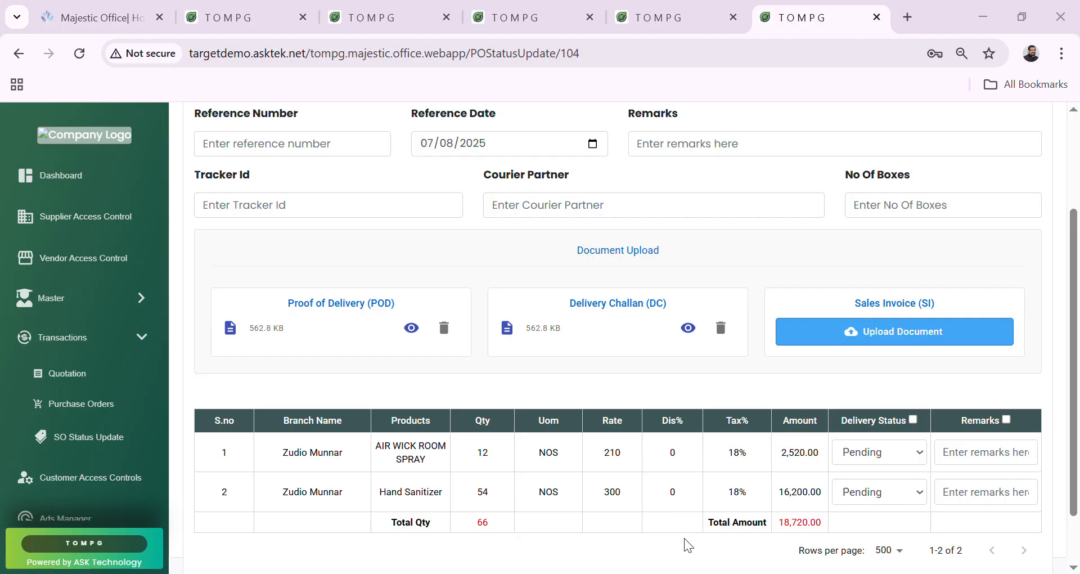
scroll(785, 470, "down", 2)
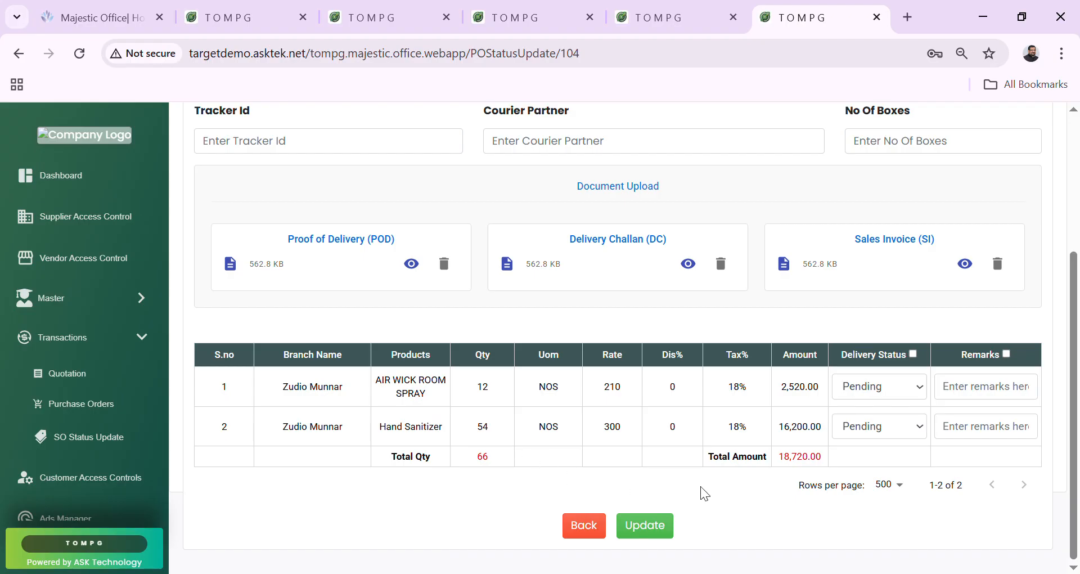
Set the hand sanitizer line to Delivered and the AIR WICK room spray line to Partial.
left_click(893, 396)
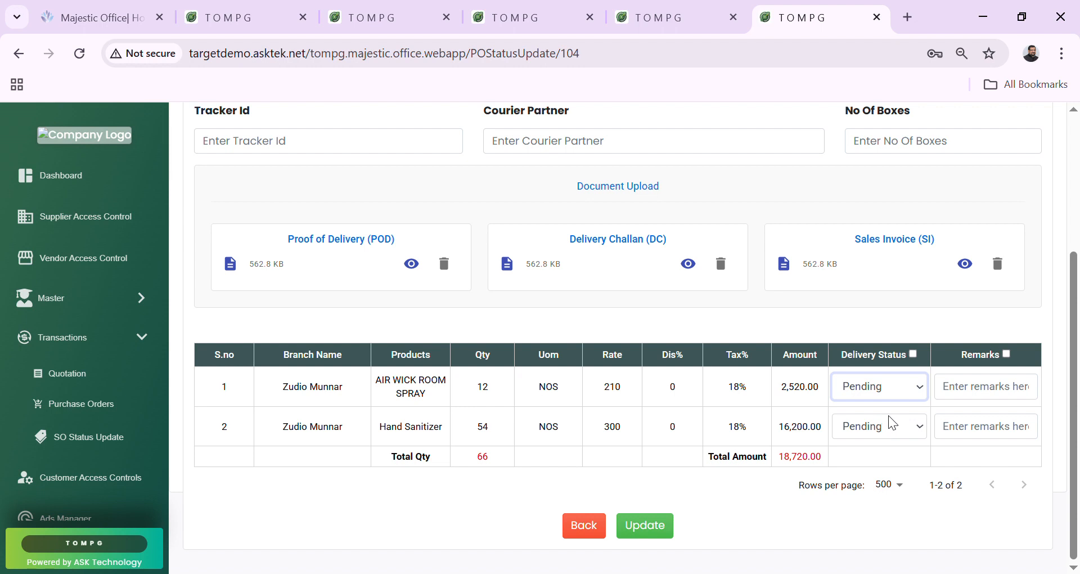
left_click(913, 354)
left_click(918, 389)
left_click(892, 411)
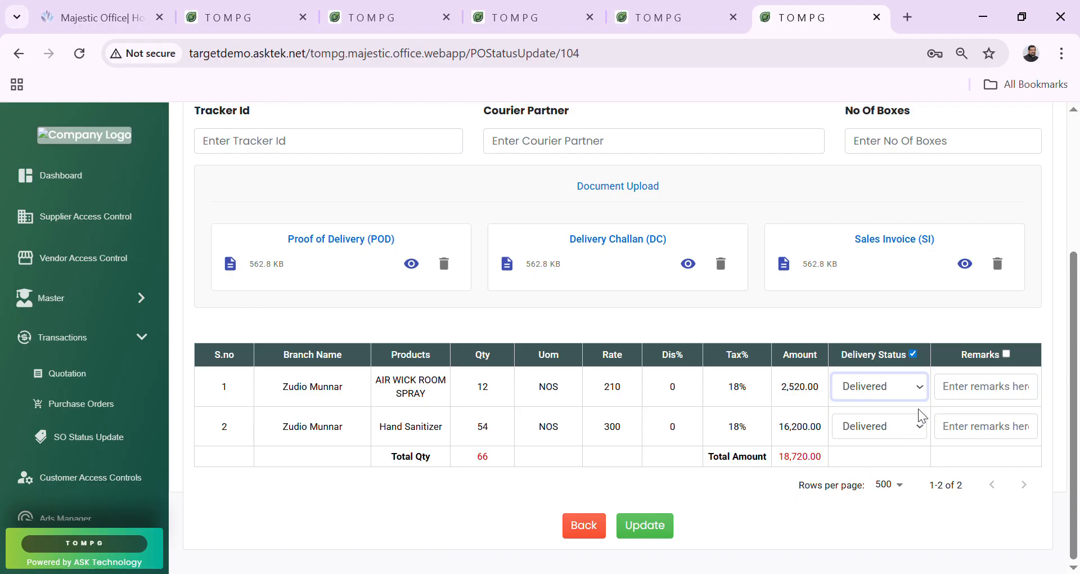
left_click(914, 355)
left_click(914, 355)
left_click(911, 394)
left_click(882, 437)
left_click(900, 434)
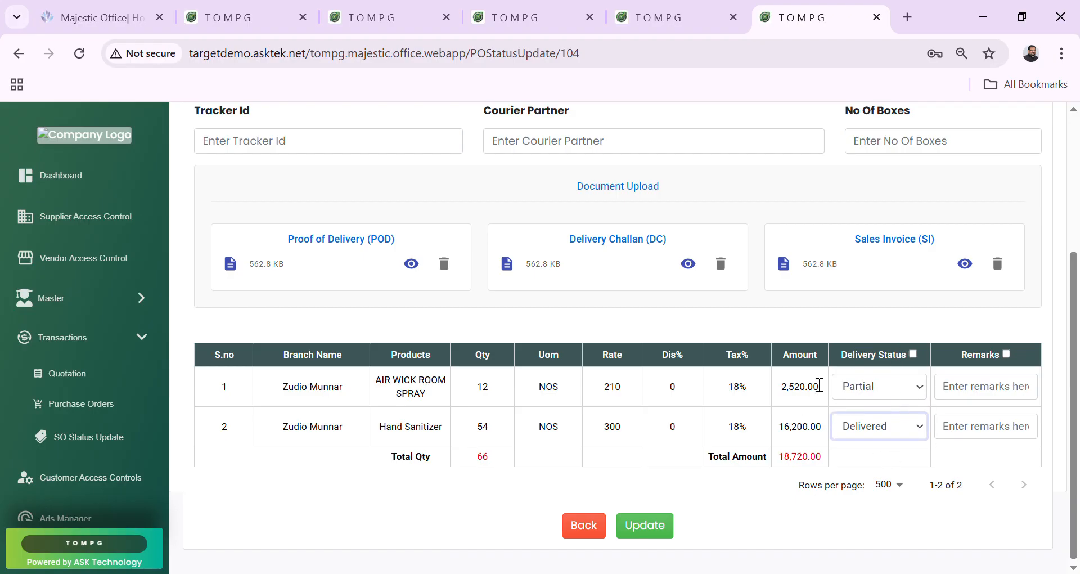
Add the remark 'Partially Delivered - 5' to the room spray and 'Delivered' to the hand sanitizer.
left_click(976, 398)
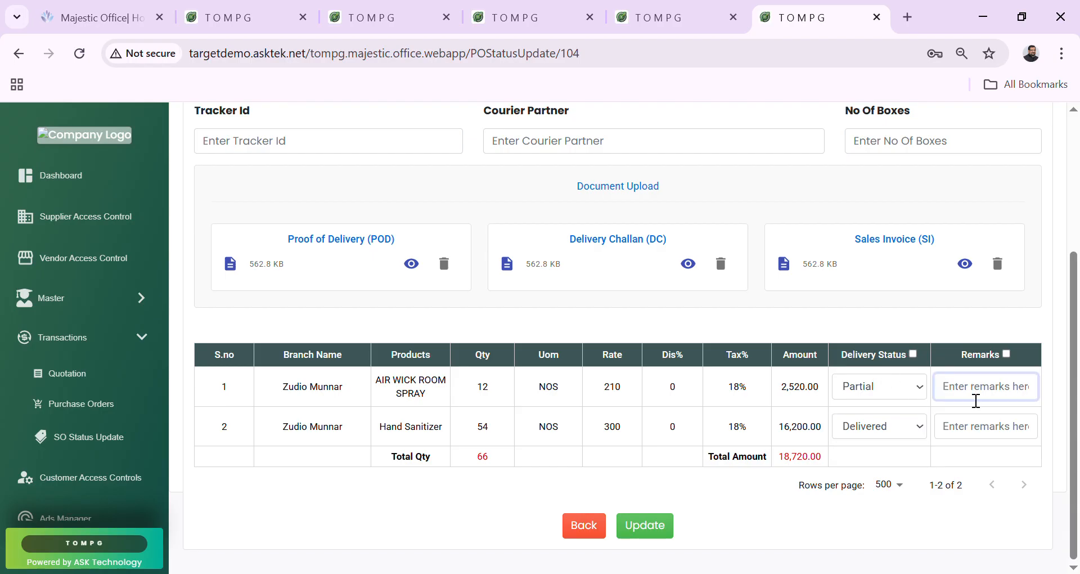
type("Partially Delivered")
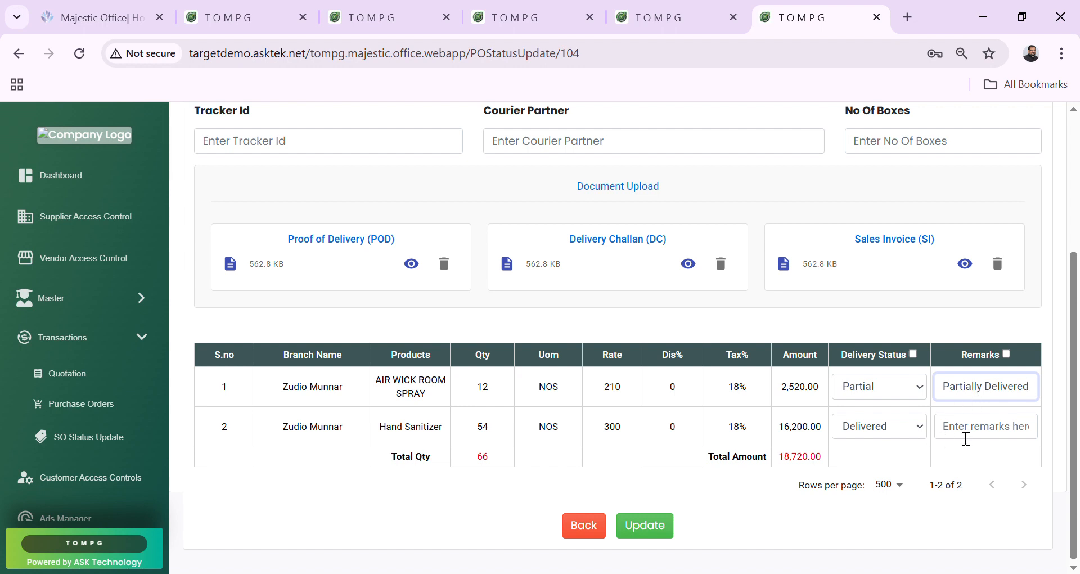
left_click(966, 437)
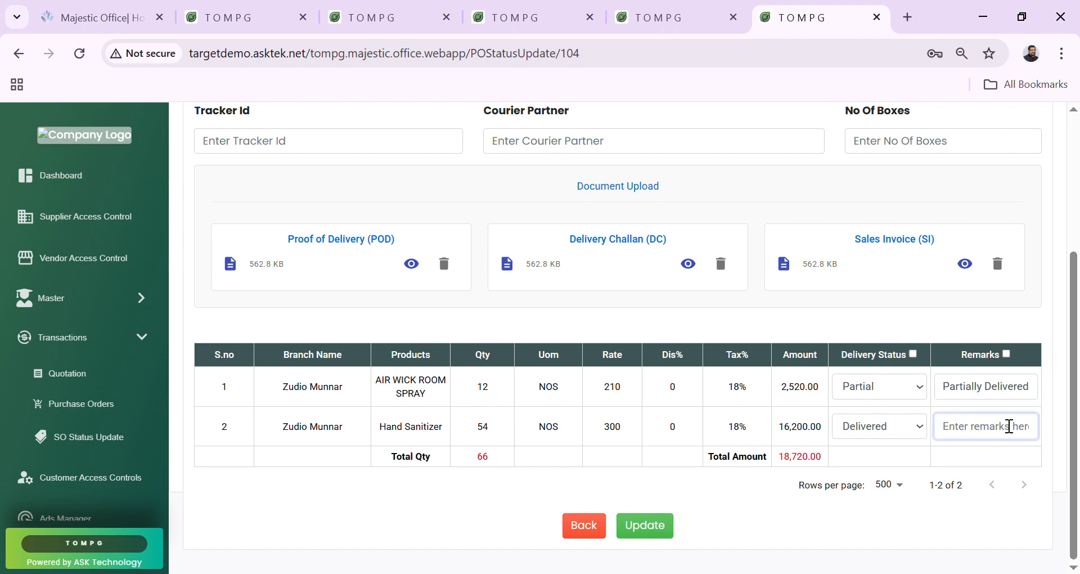
type("Delivered")
left_click(1039, 398)
type("-")
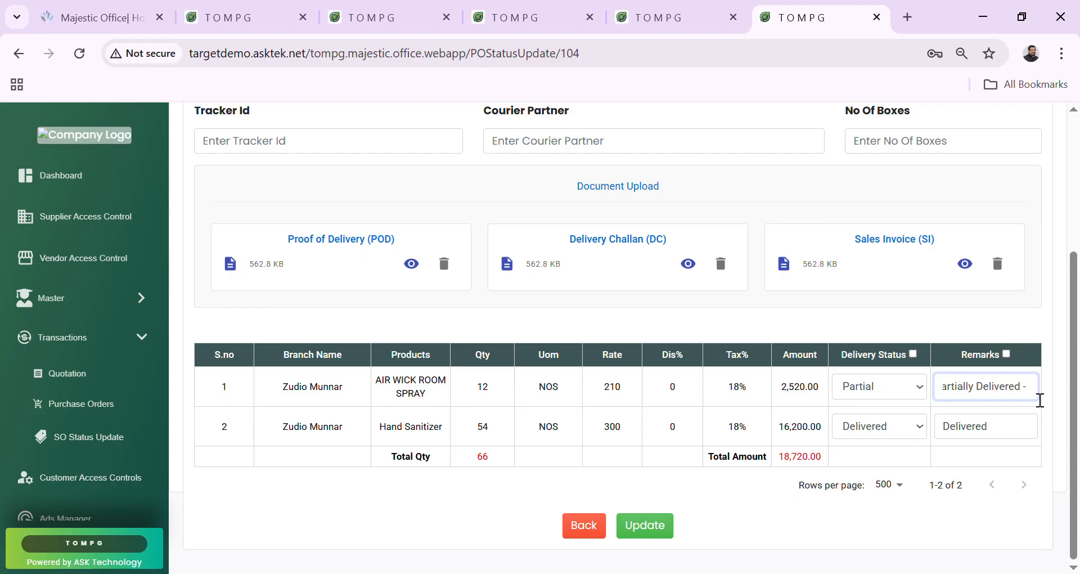
type(" 5")
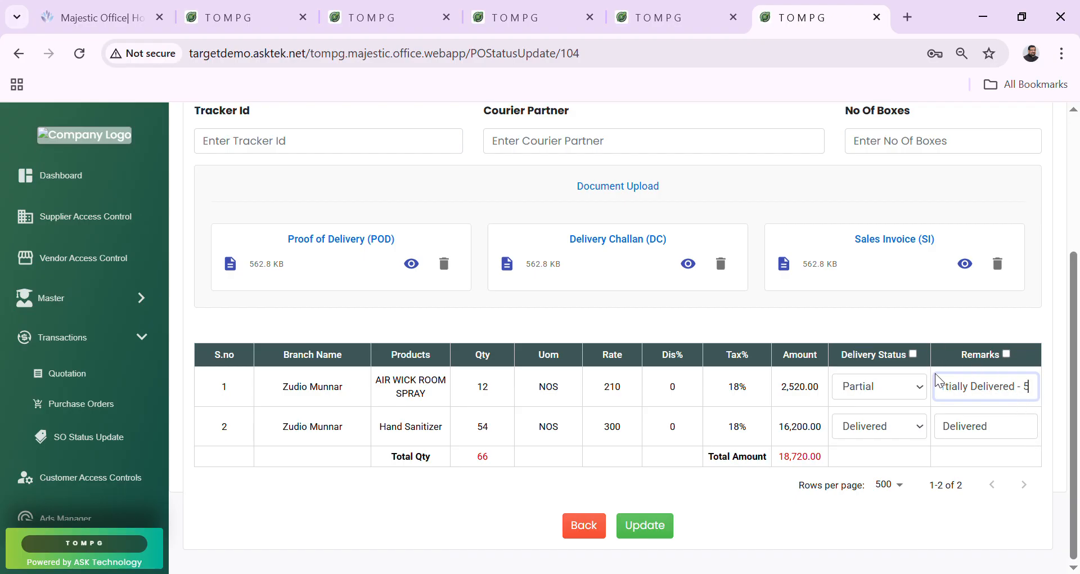
scroll(883, 373, "up", 1)
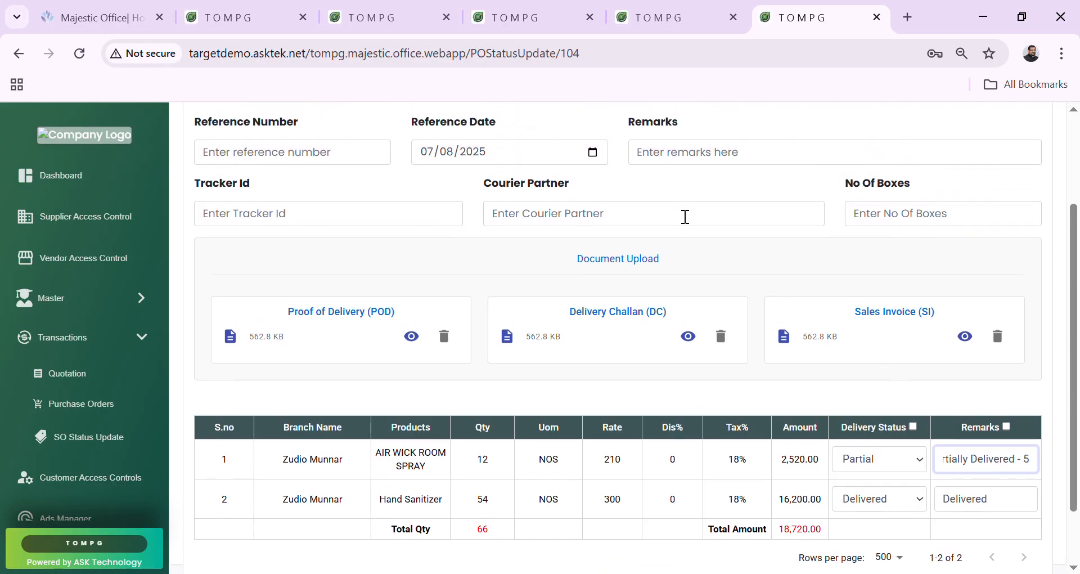
scroll(685, 216, "up", 1)
left_click(362, 228)
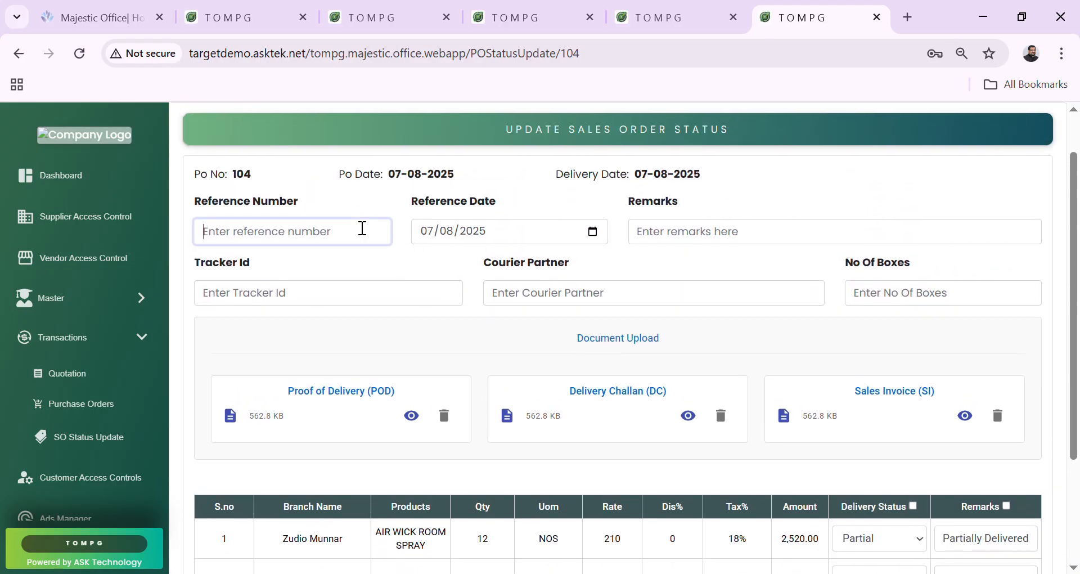
Enter reference numbers 18122, 13445 and tracker id 4675676.
type("1")
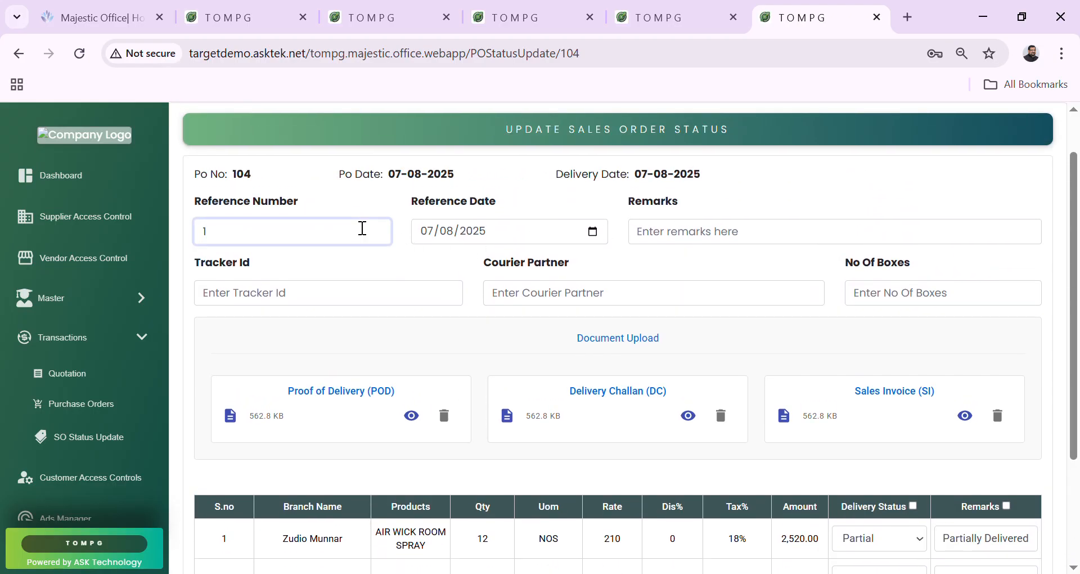
type("8122, 13445")
left_click(669, 246)
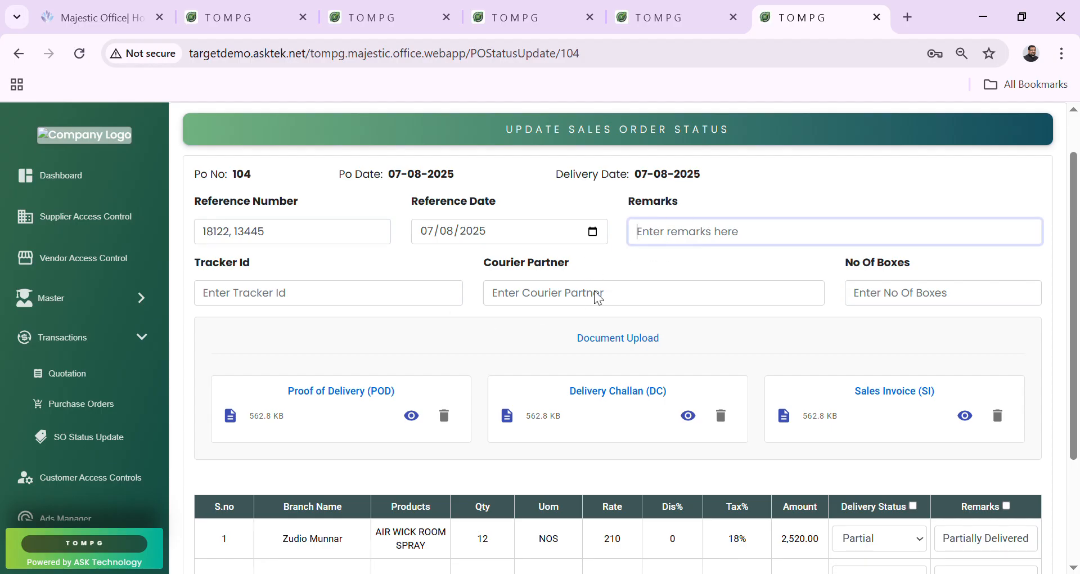
left_click(383, 312)
type("4675676")
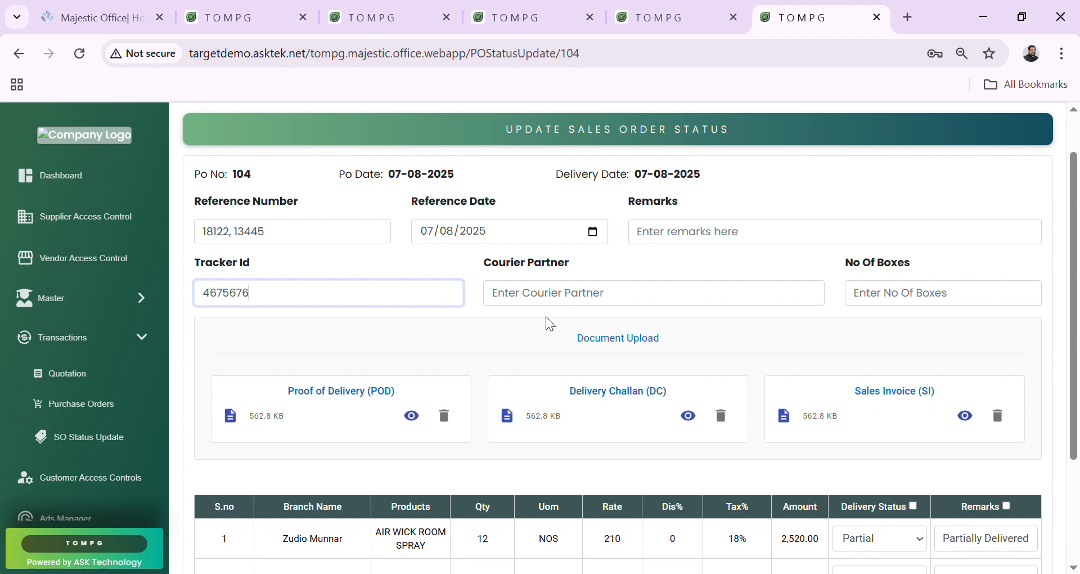
Set courier partner FXC AGENCY with 1 box and save PO 104's update.
left_click(581, 304)
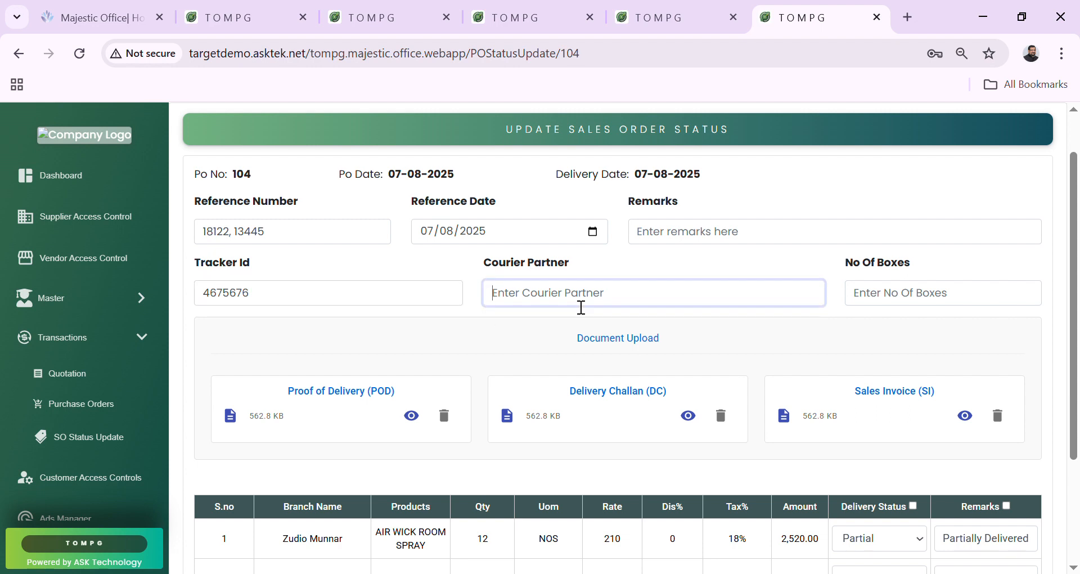
type("FXC ")
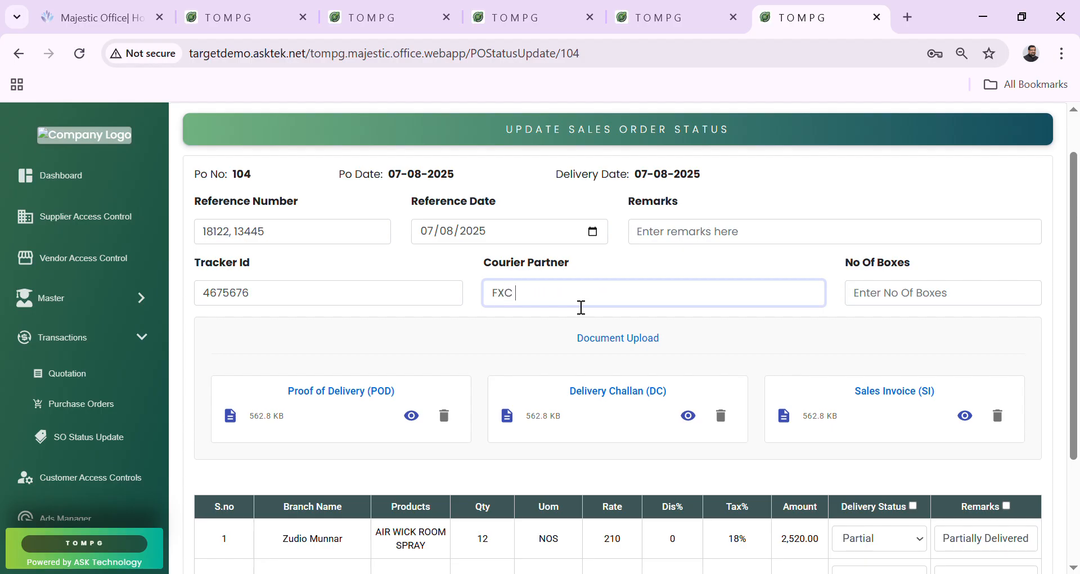
type("AGENCY")
key("Tab")
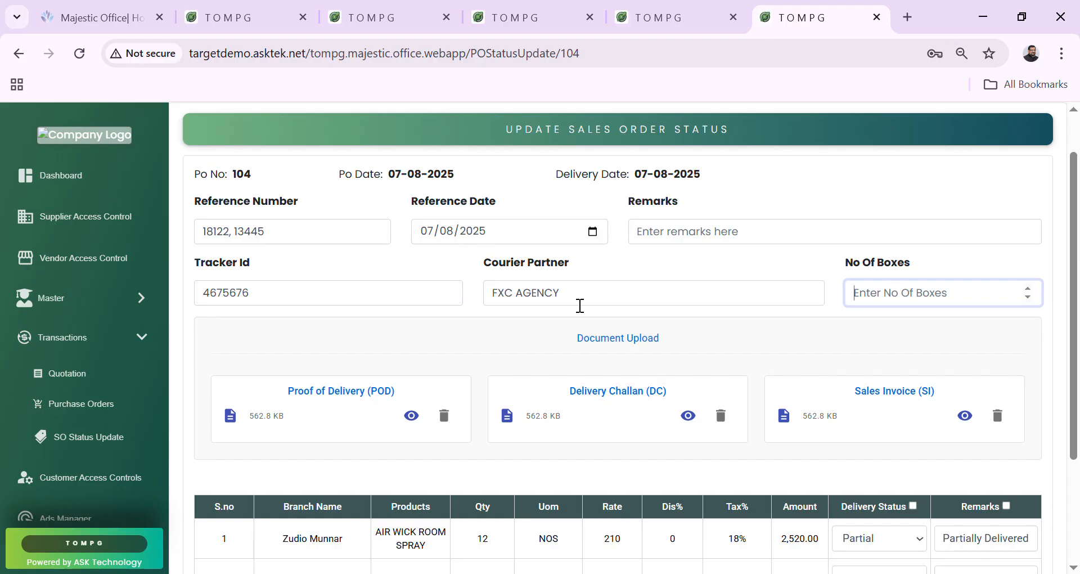
type("1")
scroll(600, 402, "down", 2)
scroll(598, 400, "down", 1)
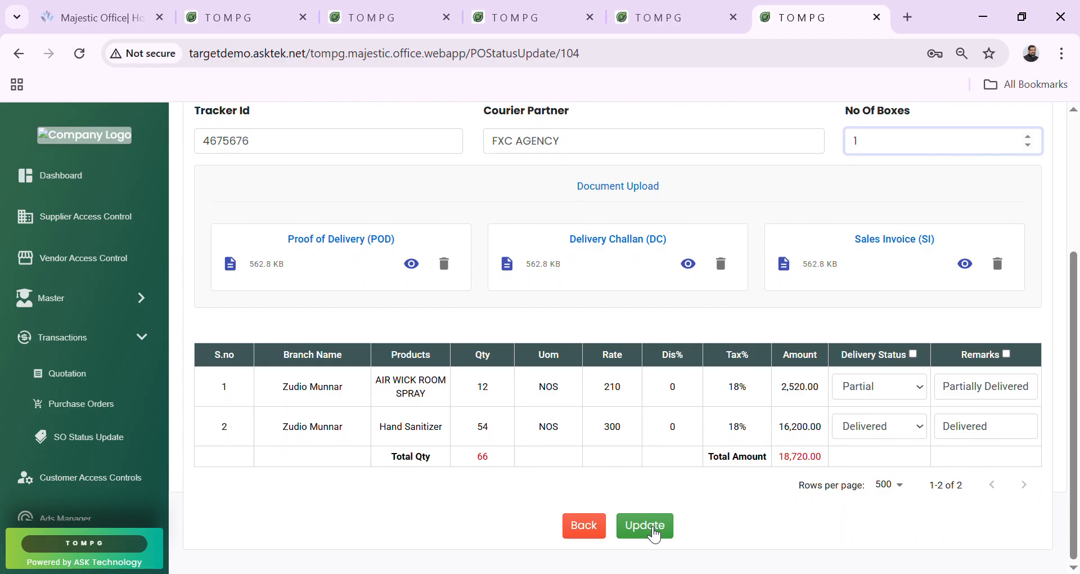
left_click(645, 527)
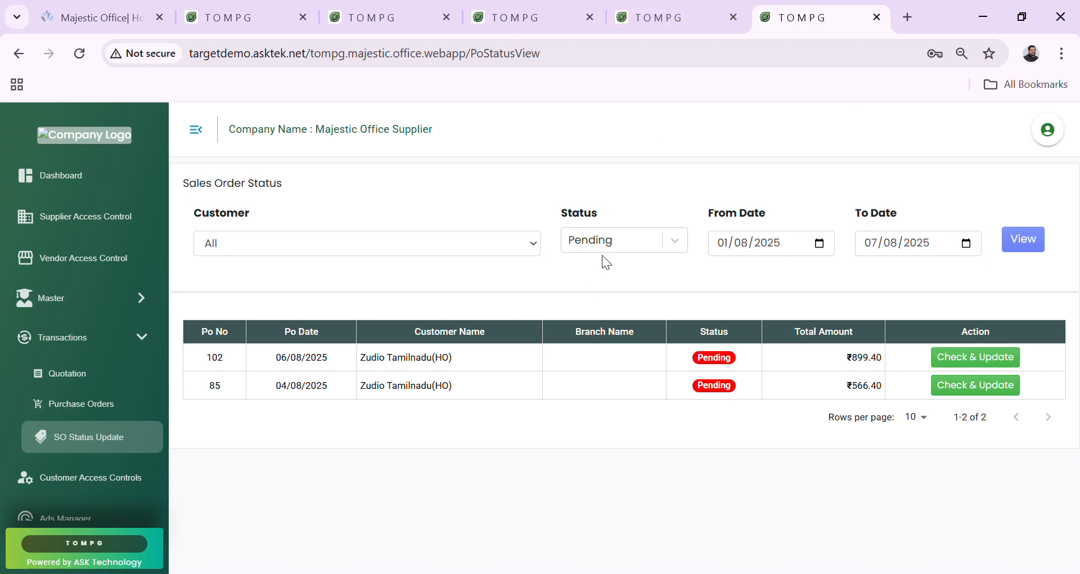
Filter the Sales Order Status list to show orders of All statuses.
left_click(616, 242)
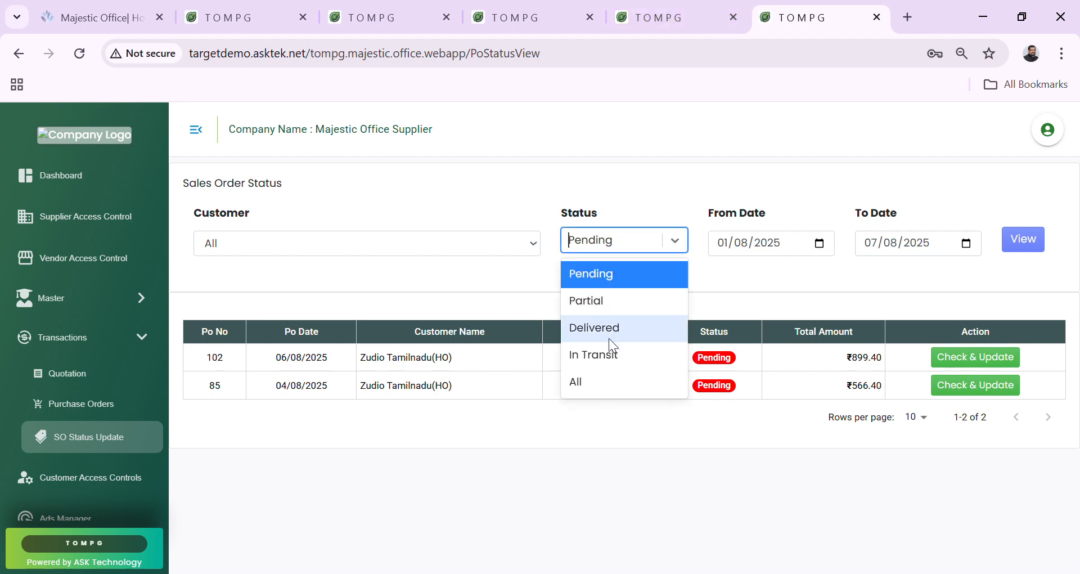
left_click(588, 381)
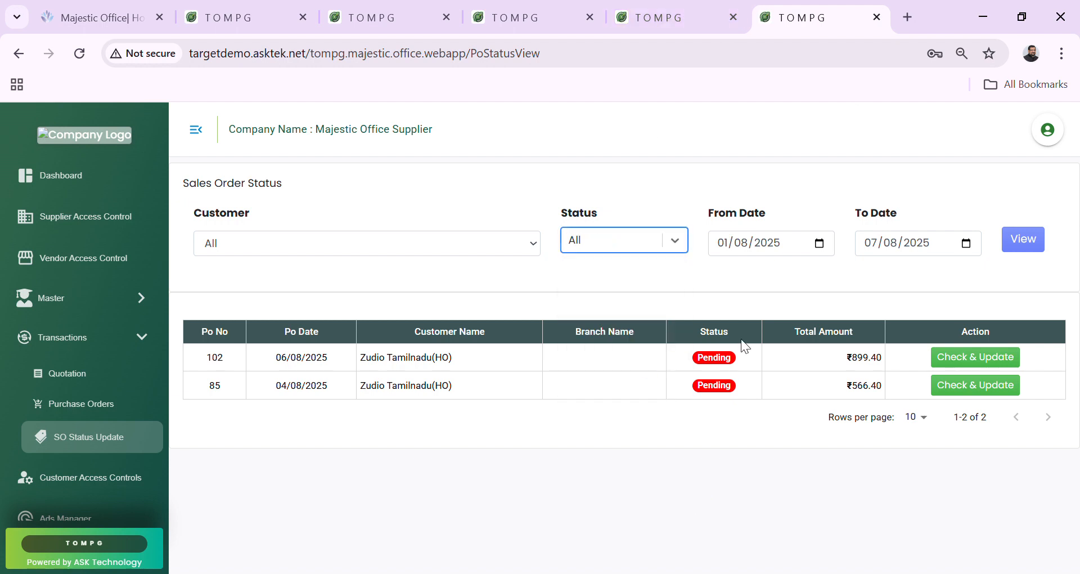
left_click(1029, 253)
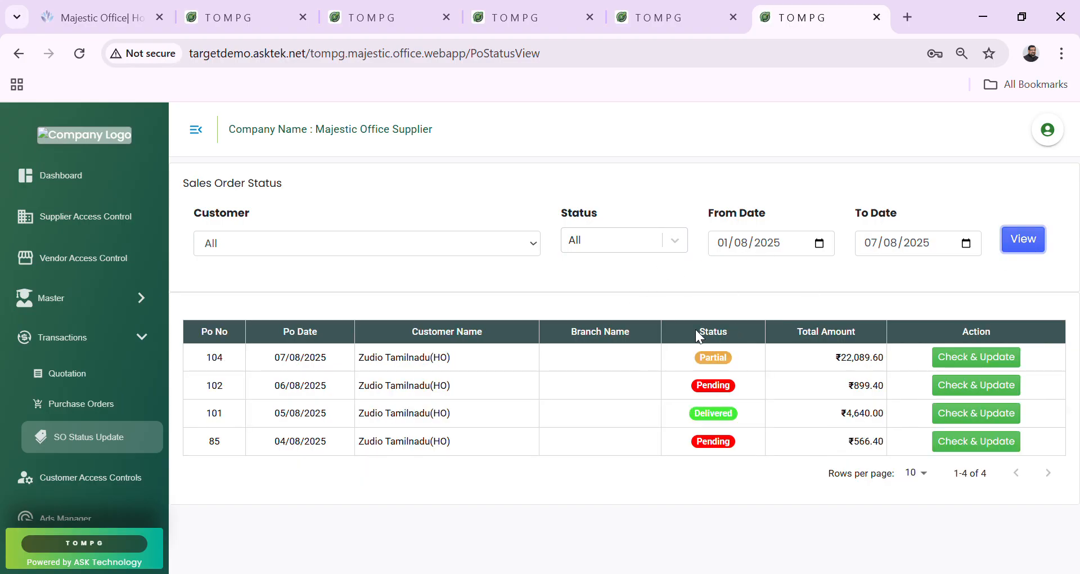
Point out PO 104 as Partial, PO 101 as Delivered and PO 102 as Pending.
double_click(698, 354)
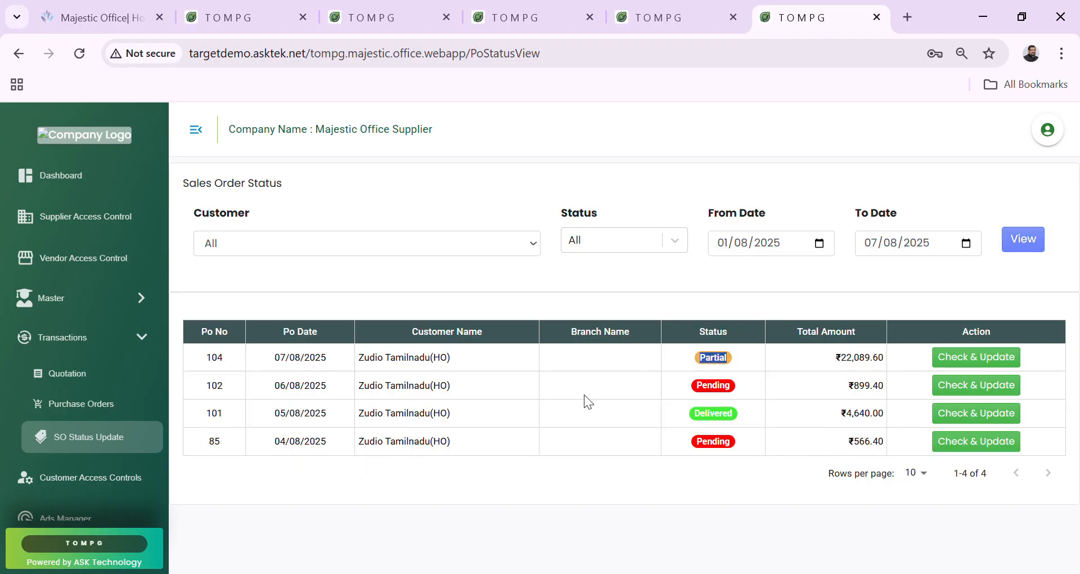
double_click(725, 419)
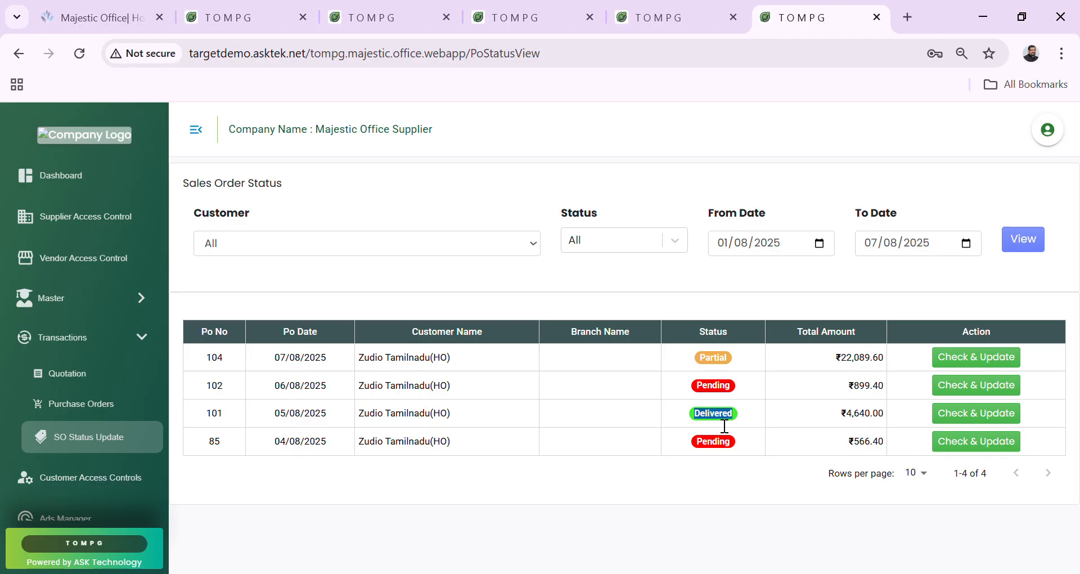
double_click(728, 393)
double_click(724, 359)
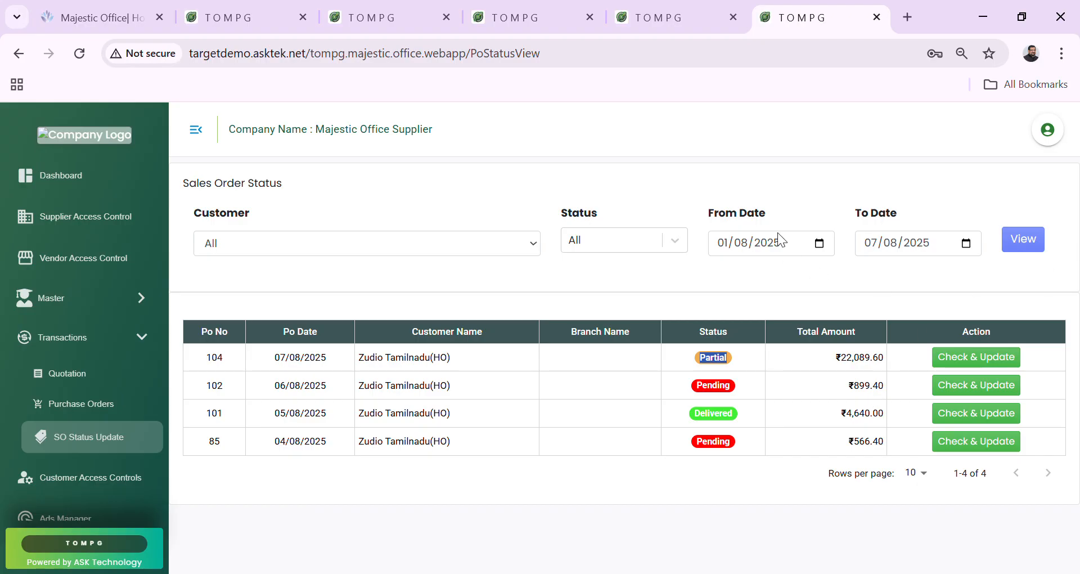
left_click(689, 377)
Refresh the customer's purchase order list to show PO 104's updated status.
left_click(698, 10)
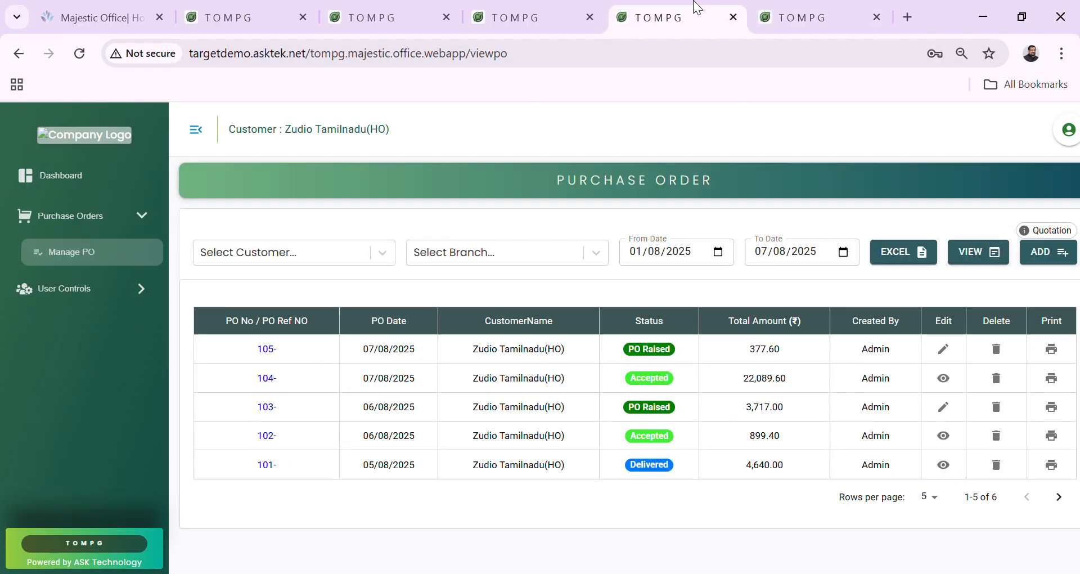
left_click(987, 259)
left_click(685, 387)
View PO 104's details with tracker 4675676, FXC AGENCY, 1 box and three delivery PDFs.
left_click(944, 378)
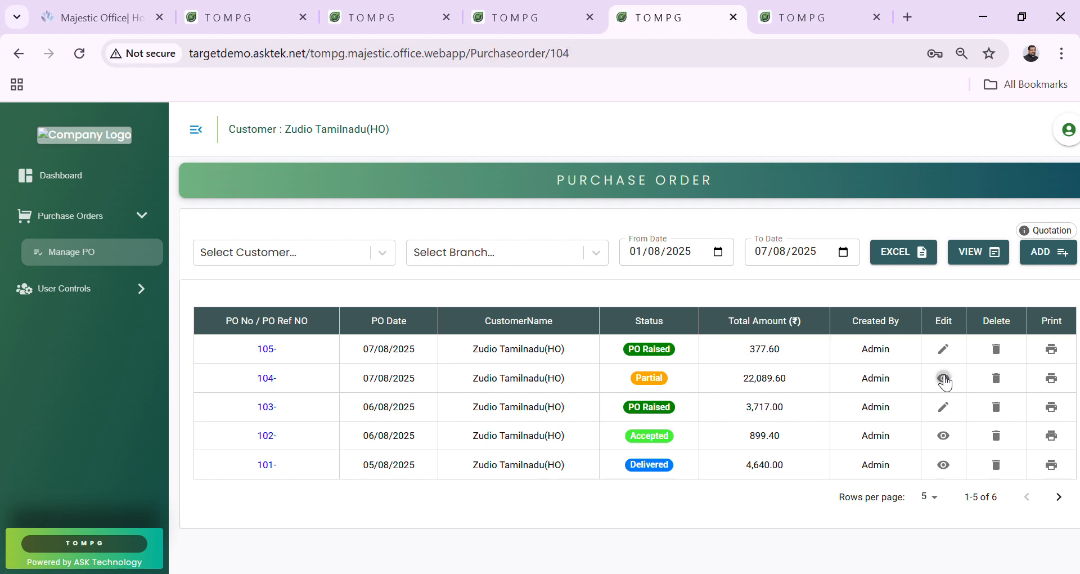
scroll(831, 441, "down", 2)
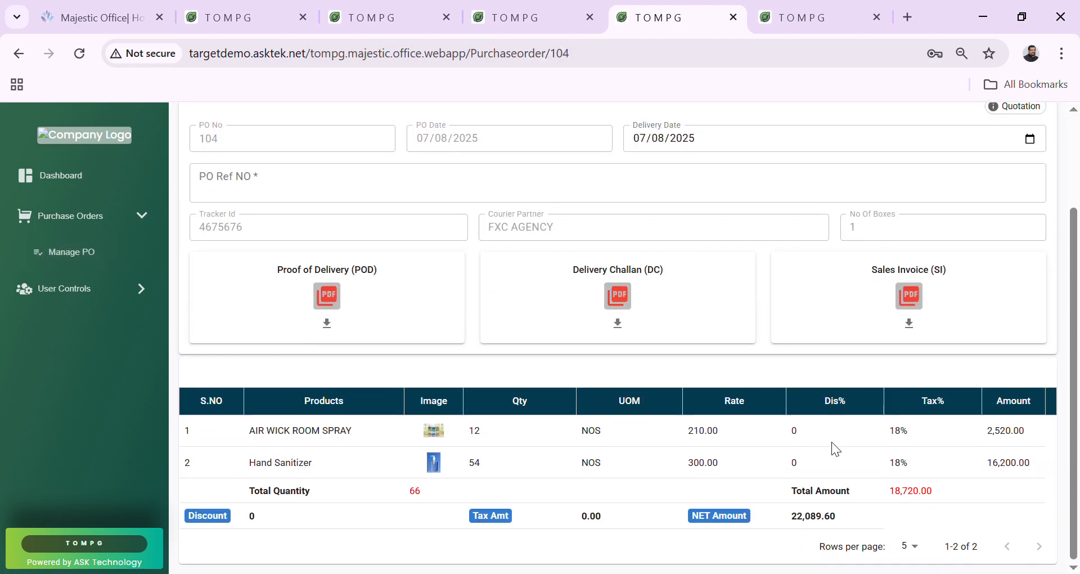
scroll(360, 219, "up", 2)
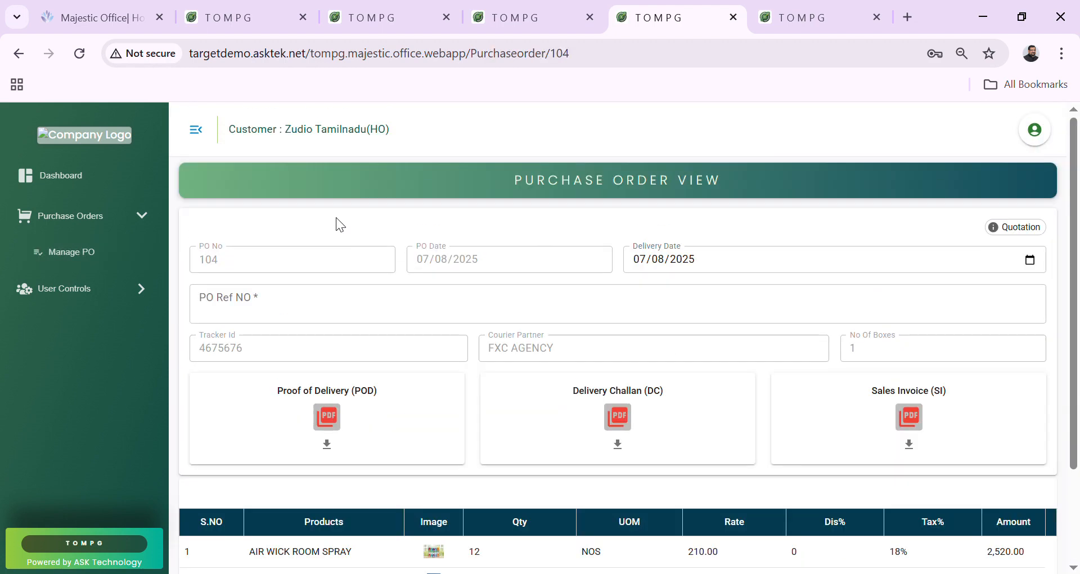
left_click(196, 132)
scroll(464, 386, "down", 2)
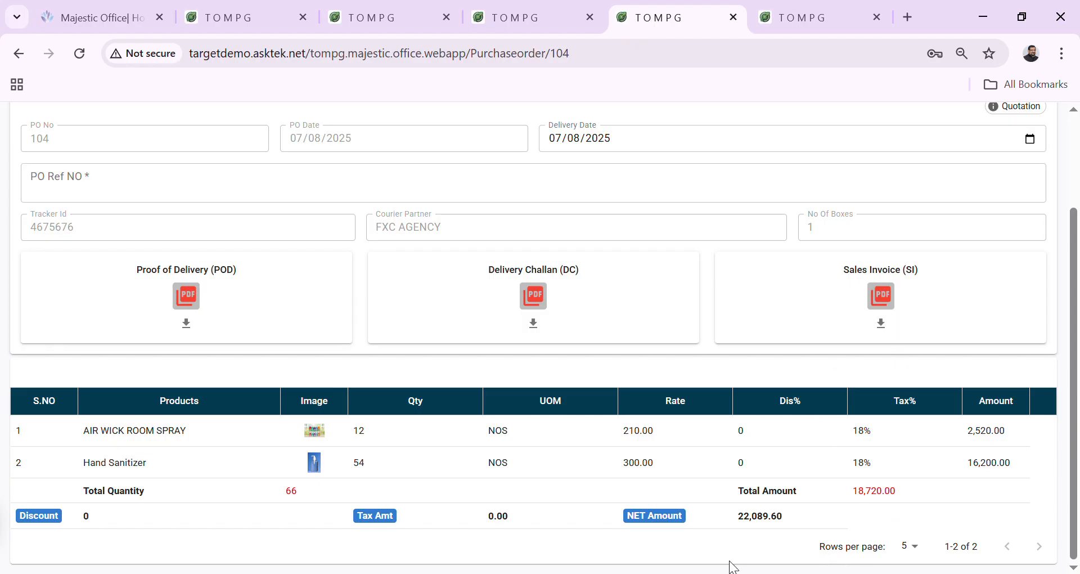
key("ctrl+minus")
key("ctrl+minus")
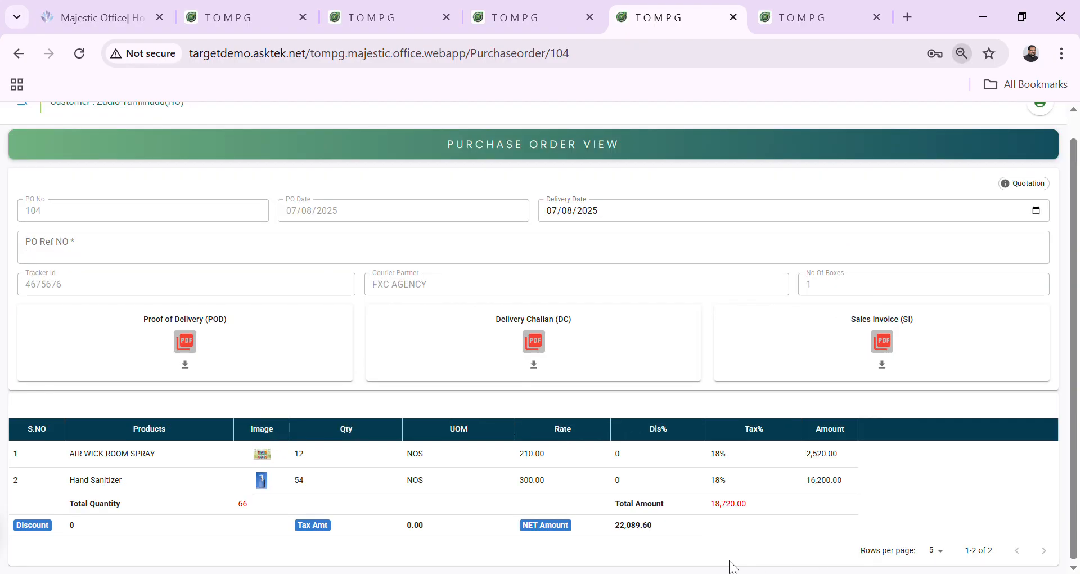
key("ctrl+plus")
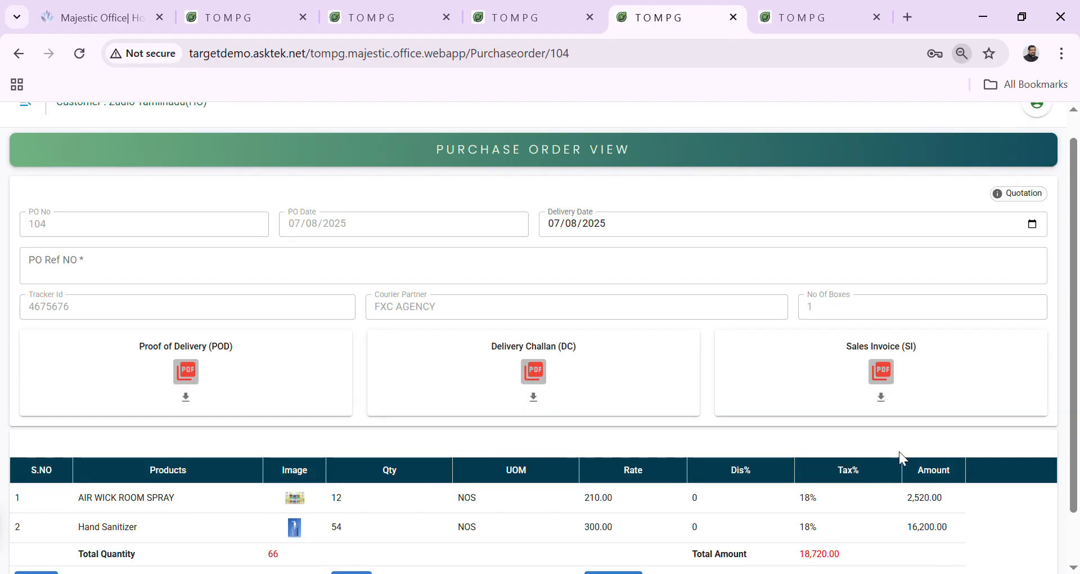
Read through PO 104's 5-page sales invoice PDF, then go back to the Zudio Munnar indent list.
left_click(891, 402)
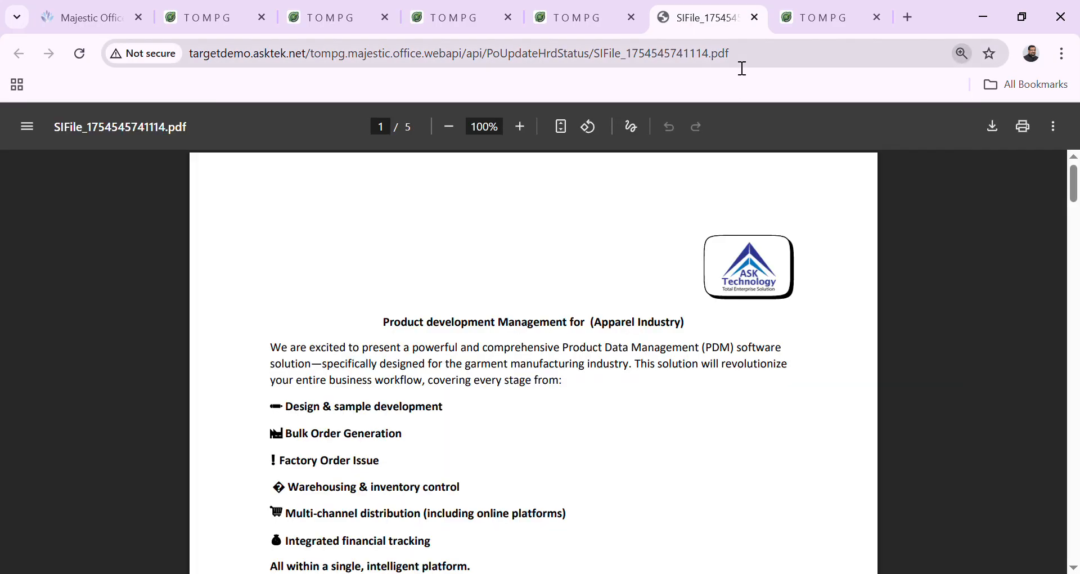
scroll(610, 450, "down", 12)
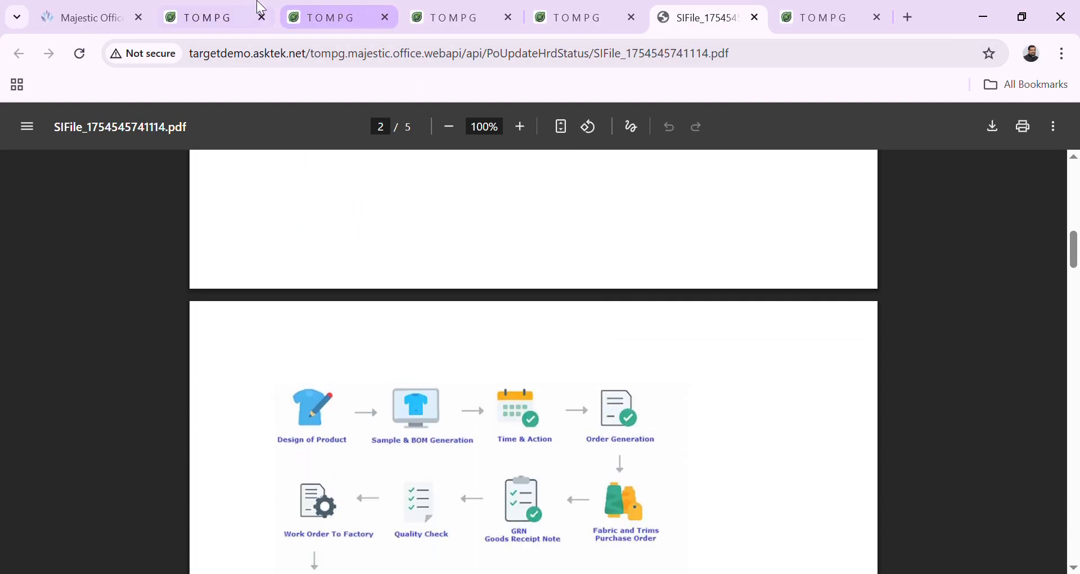
left_click(316, 18)
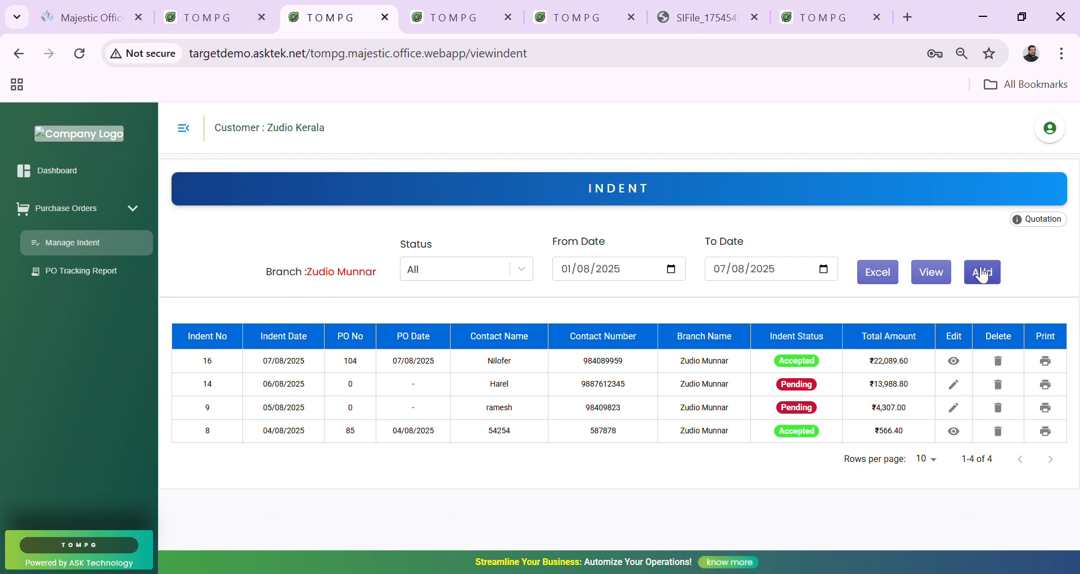
Refresh the Munnar indents and check indent 16's Partial status, tracker, courier and PDF documents.
left_click(932, 272)
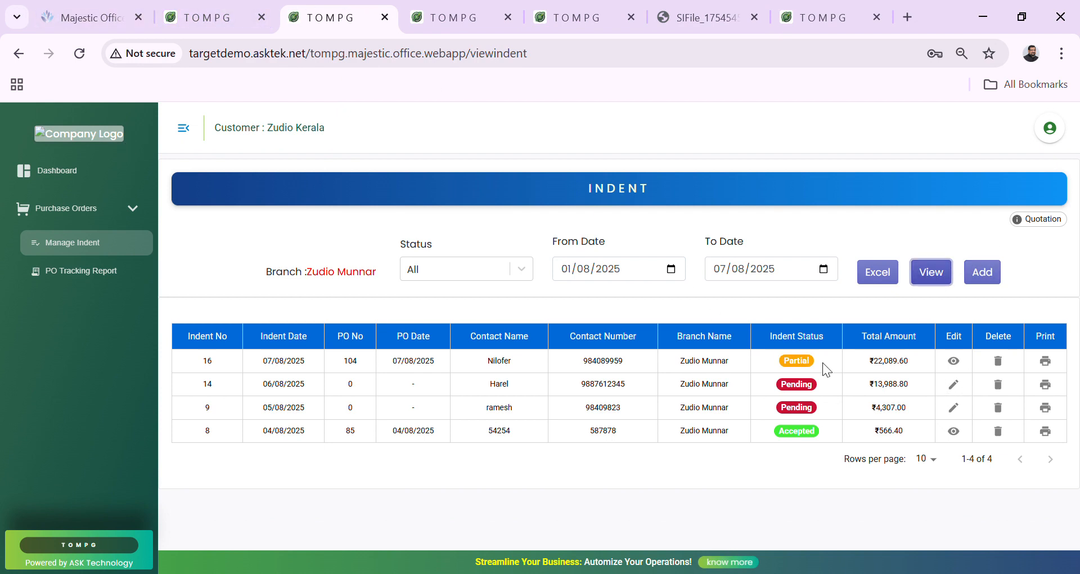
left_click(954, 361)
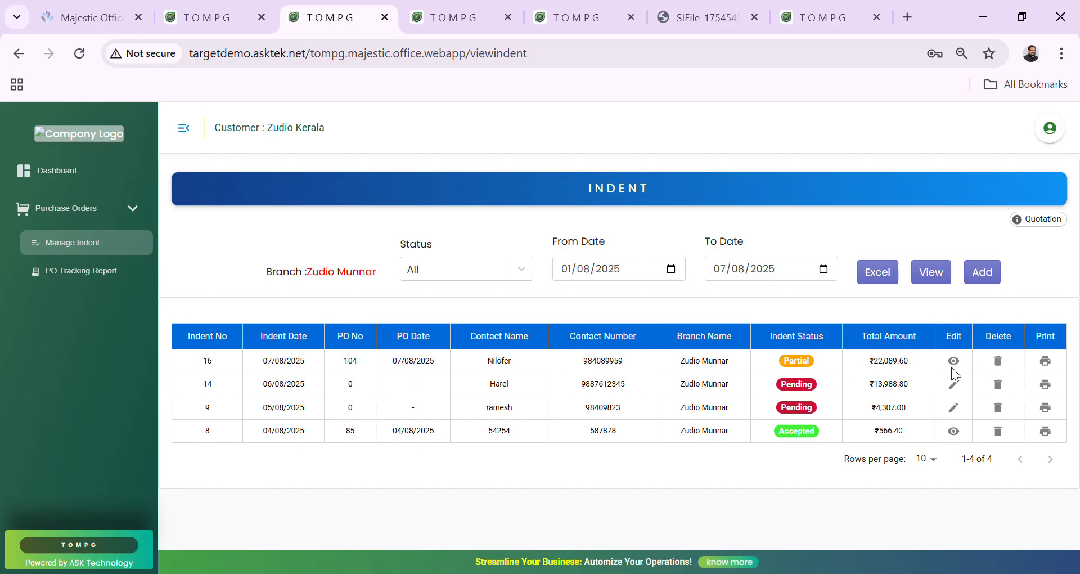
scroll(657, 391, "down", 2)
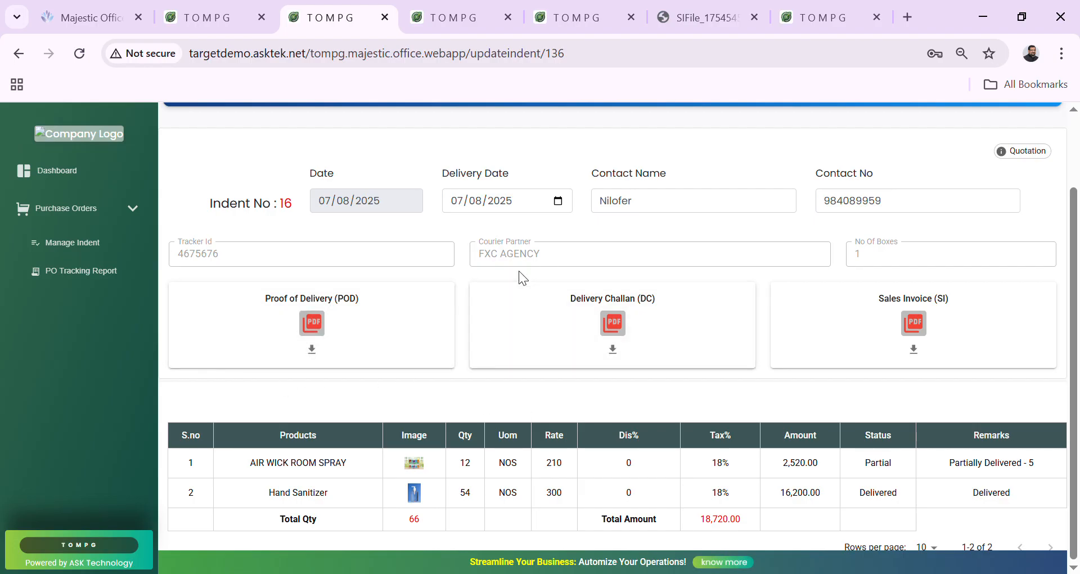
left_click_drag(836, 264, 390, 225)
left_click(386, 225)
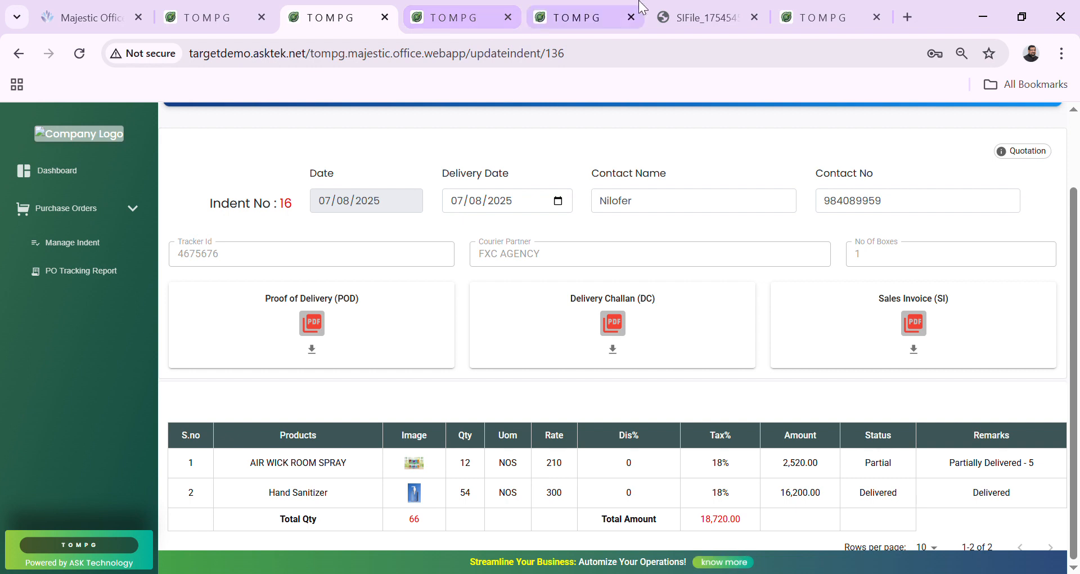
left_click(574, 17)
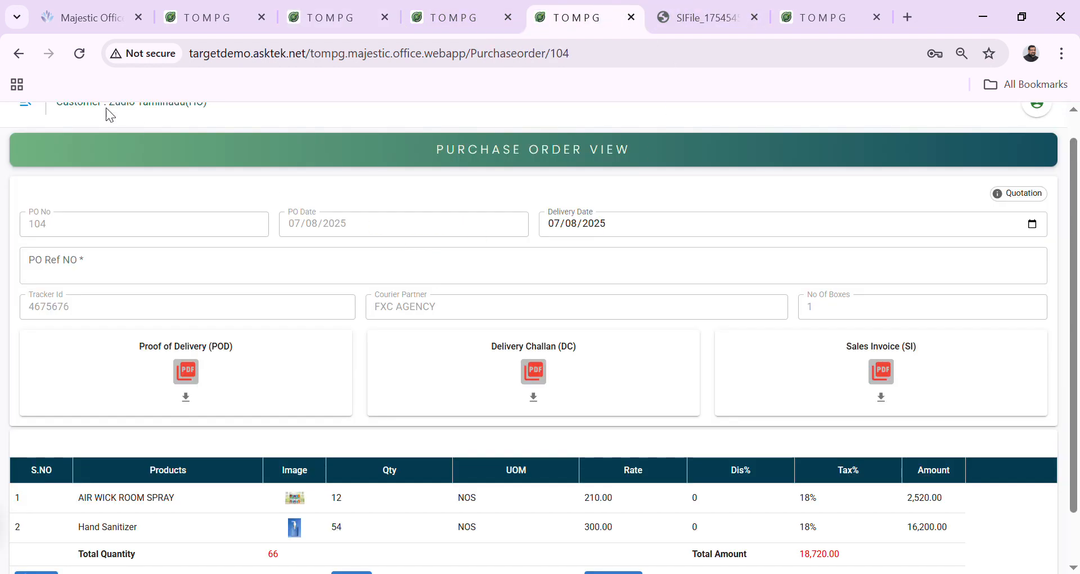
Check PO 104's Po Tracking details from the HO purchase order list.
left_click(16, 57)
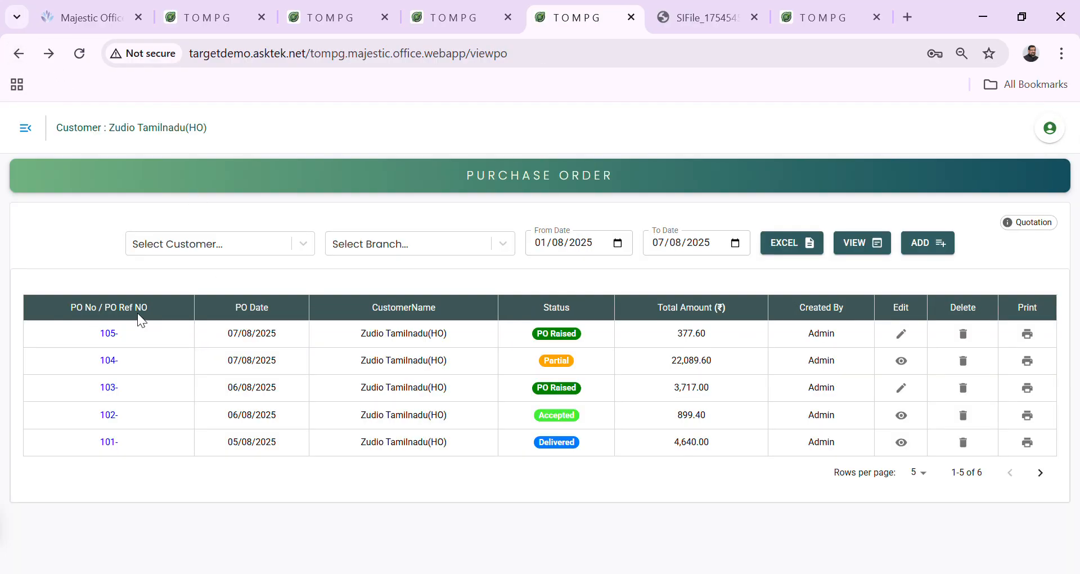
left_click(110, 361)
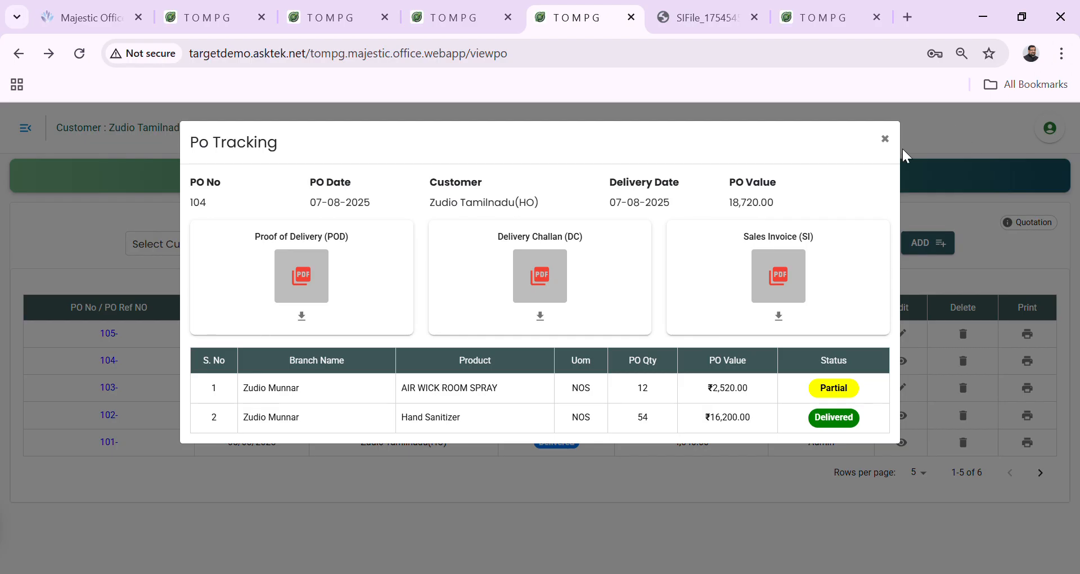
left_click(885, 139)
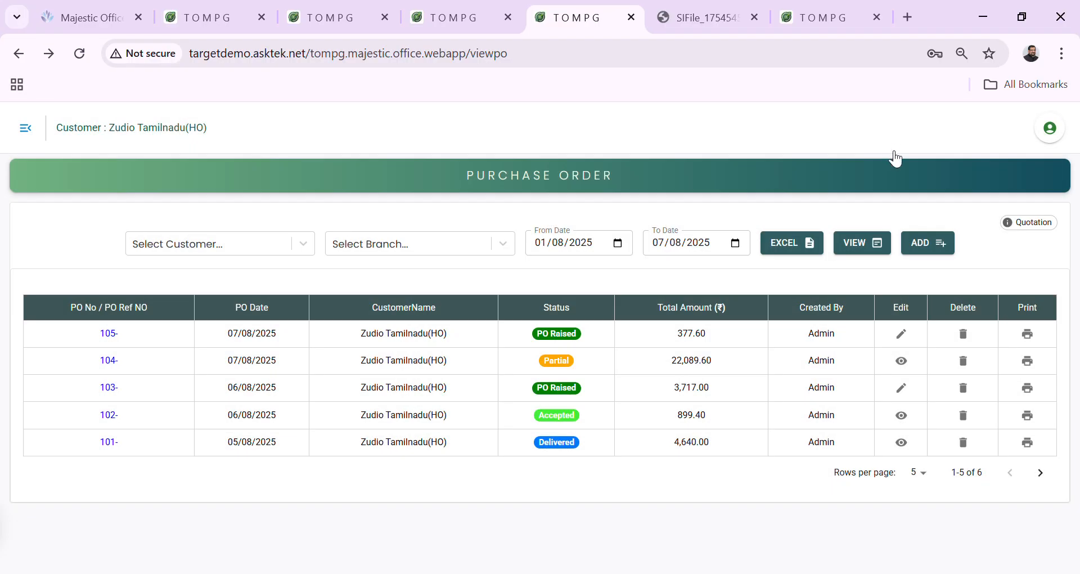
left_click(819, 16)
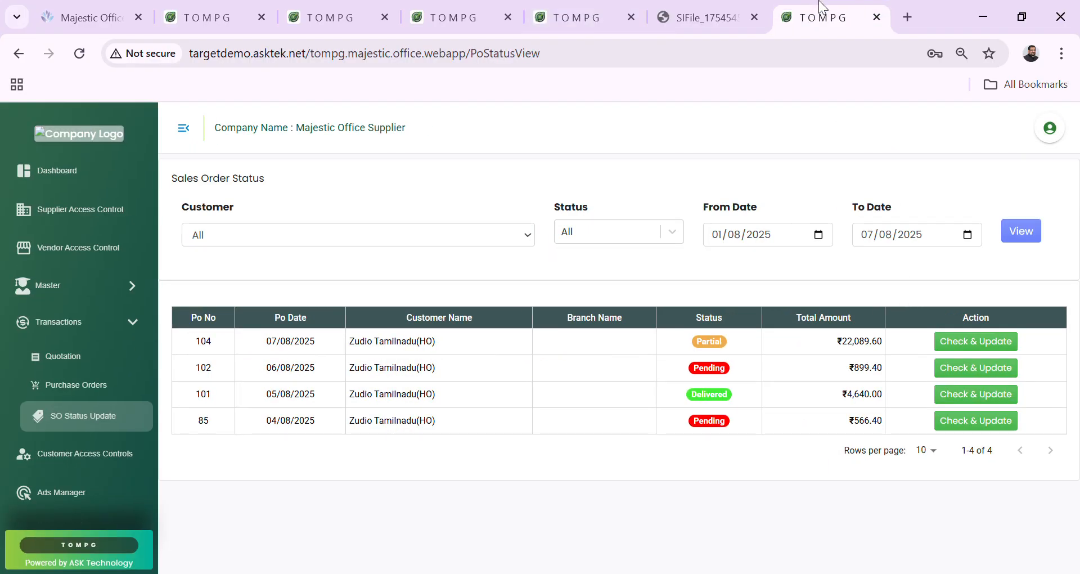
On PO 102, mark BUCKET 13 LTR, A4 TNPL paper and the ring file Delivered, leaving room spray Pending.
left_click(949, 371)
scroll(797, 508, "down", 3)
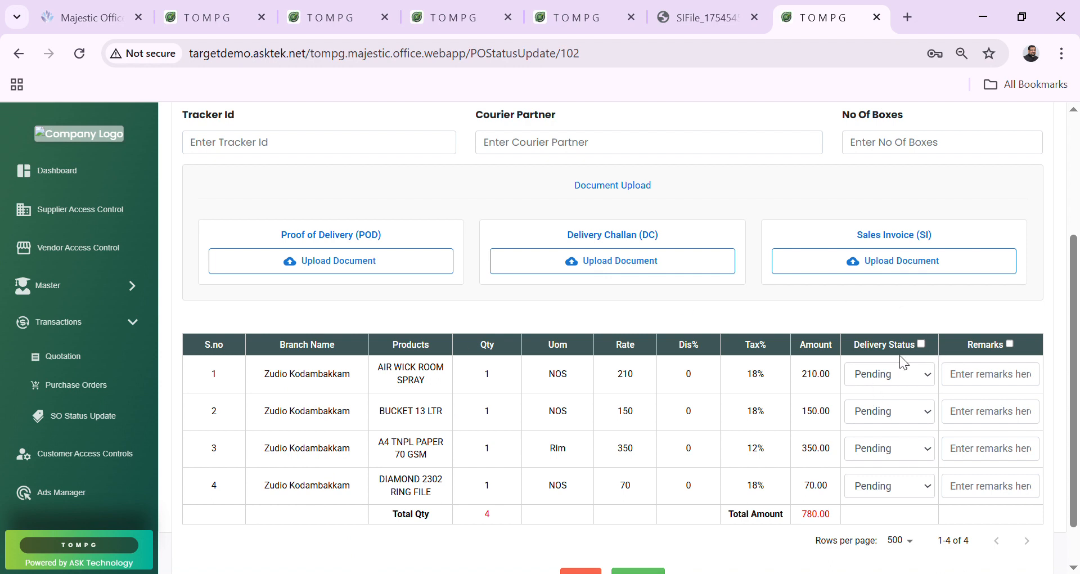
left_click(923, 380)
left_click(880, 417)
left_click(897, 459)
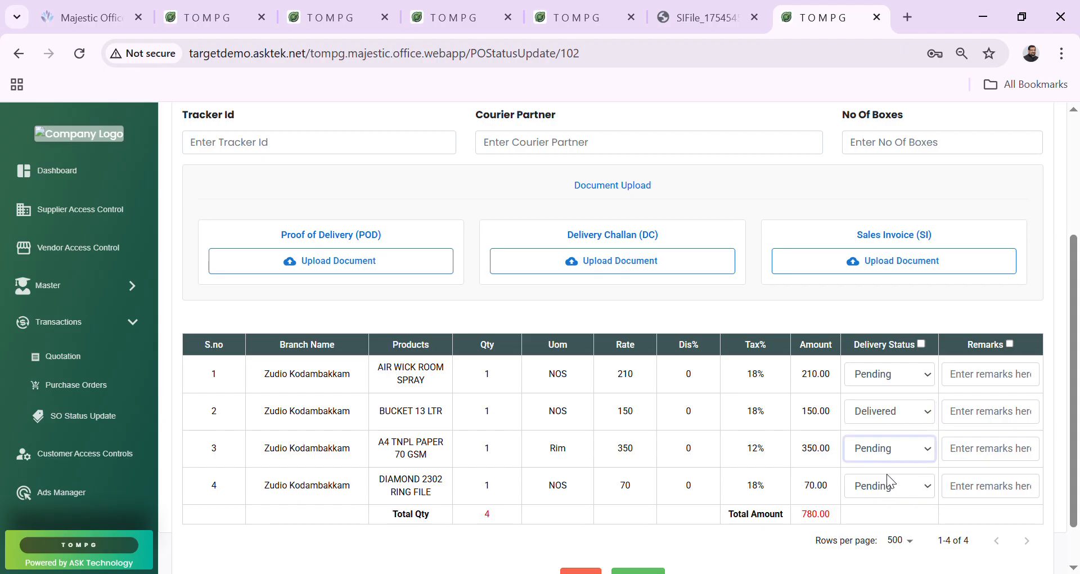
left_click(880, 491)
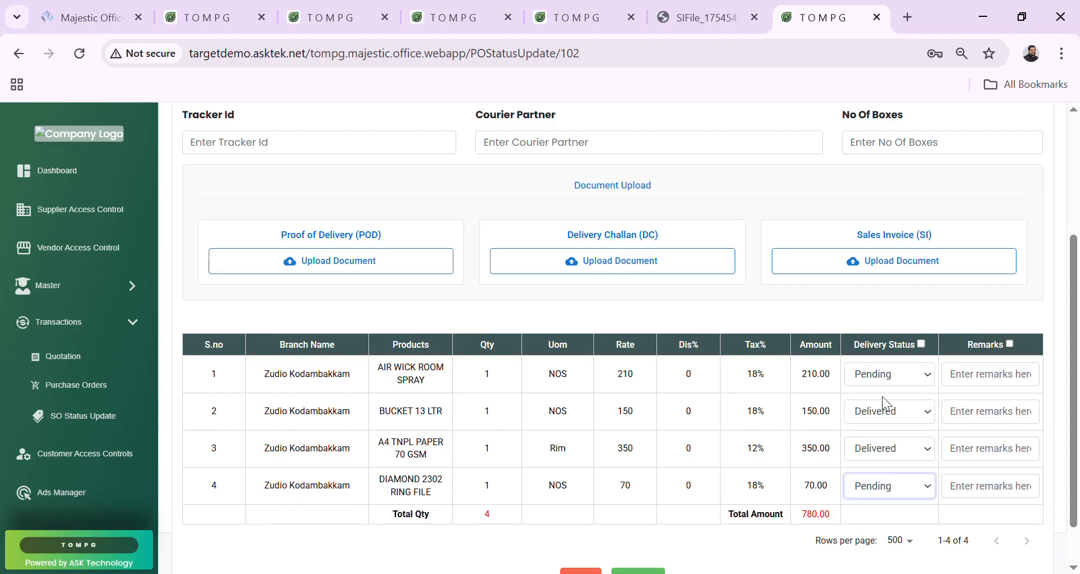
left_click(881, 414)
Add the remark 'As per the Delivery Status' and apply it to every item row.
left_click(1009, 344)
left_click(988, 383)
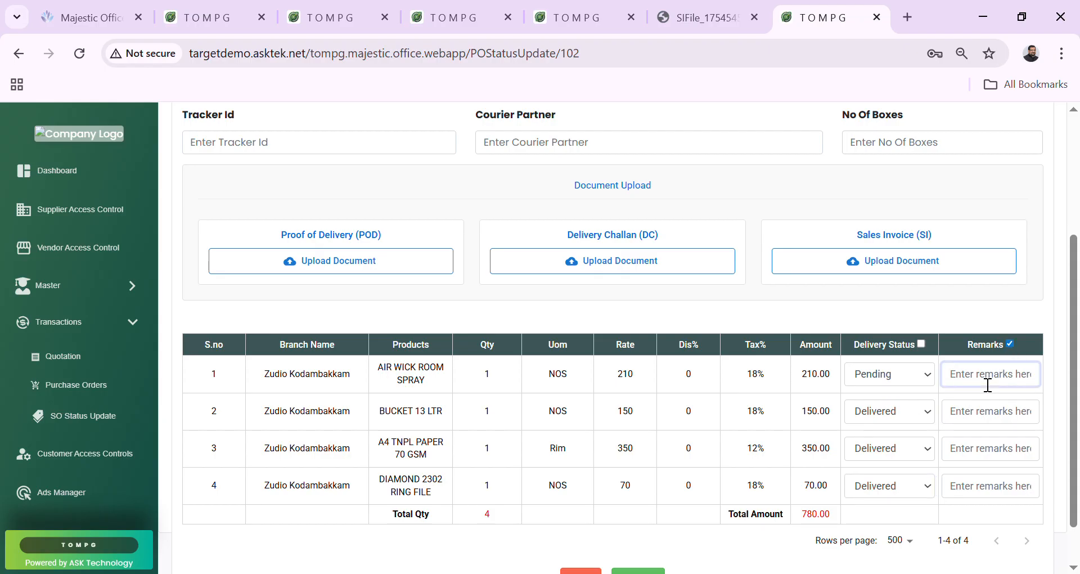
type("As pe th")
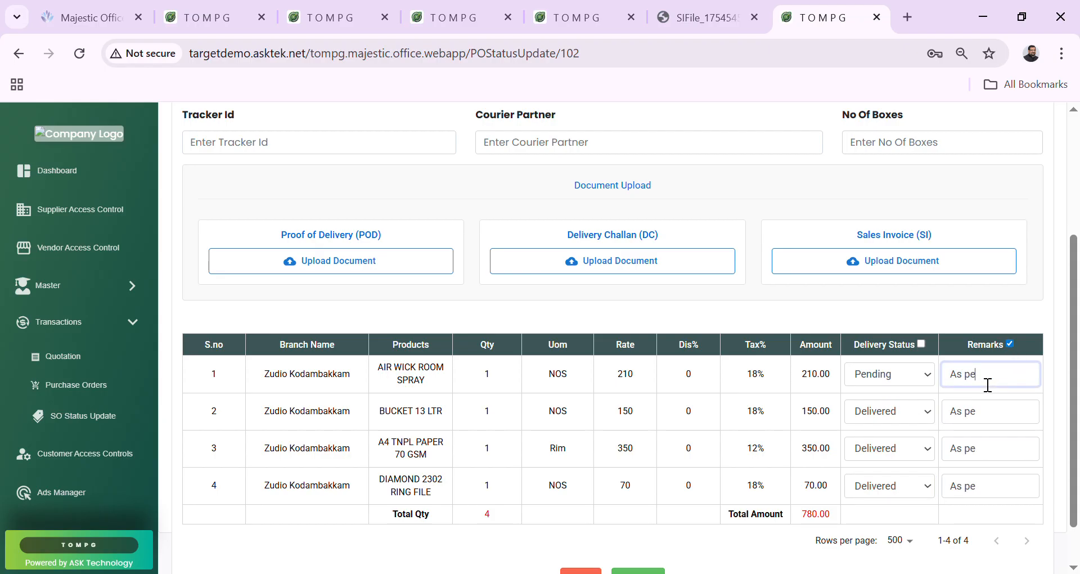
key("BackSpace")
key("BackSpace")
key("BackSpace")
type("r the DEL")
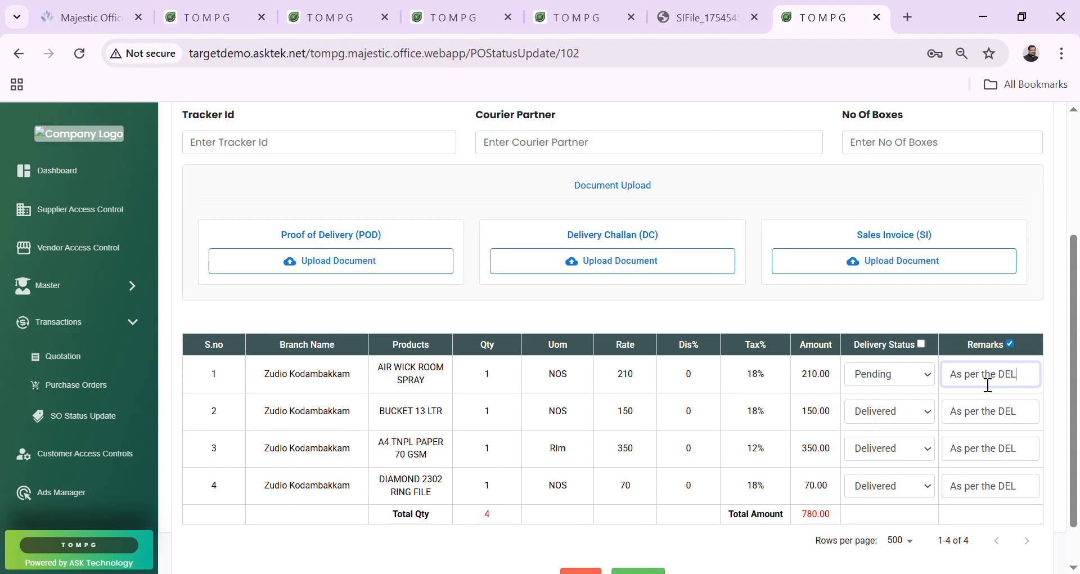
key("BackSpace")
type("elivery Status")
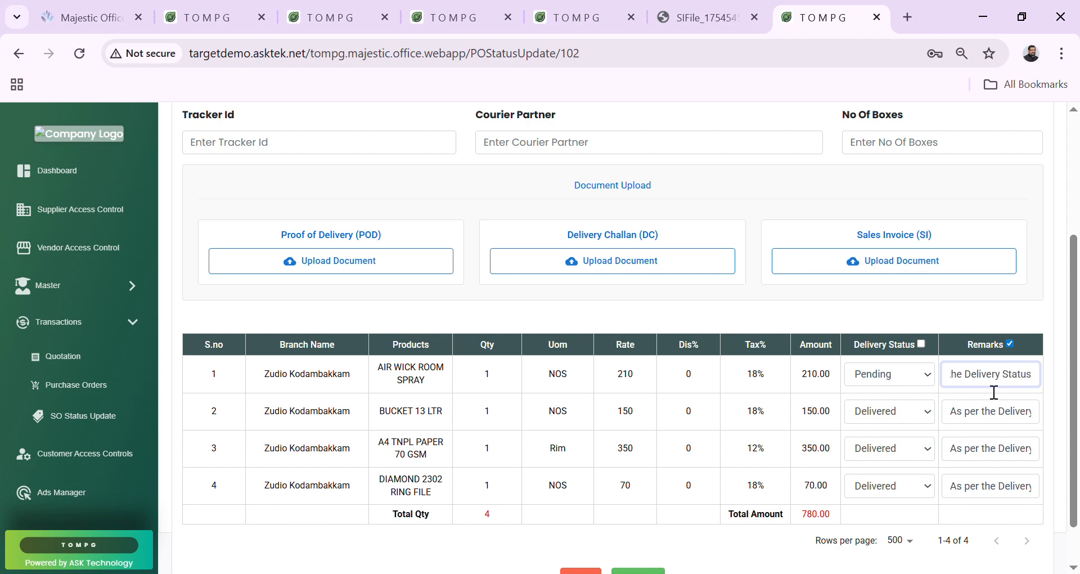
left_click(1011, 343)
left_click(1016, 375)
scroll(988, 379, "down", 1)
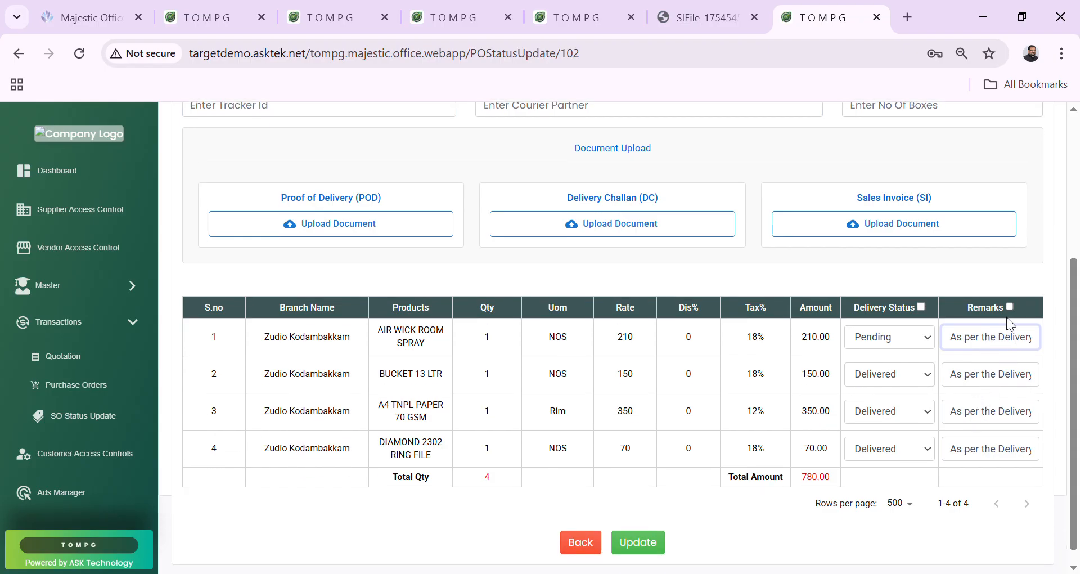
left_click(1010, 308)
Save PO 102's delivery update and refresh the HO Purchase Order list to show it Partial.
left_click(639, 547)
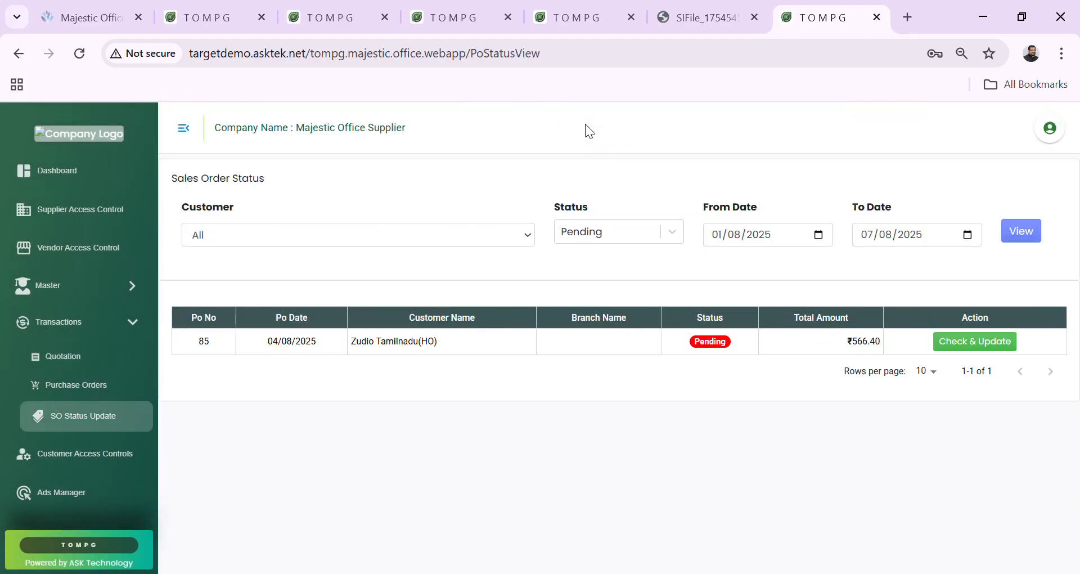
left_click(576, 16)
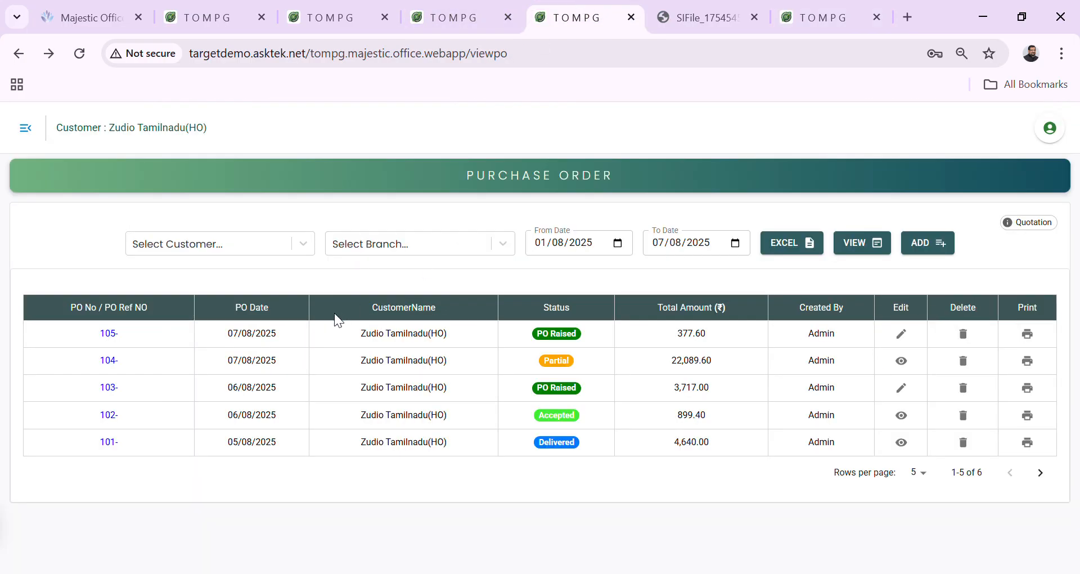
left_click(850, 250)
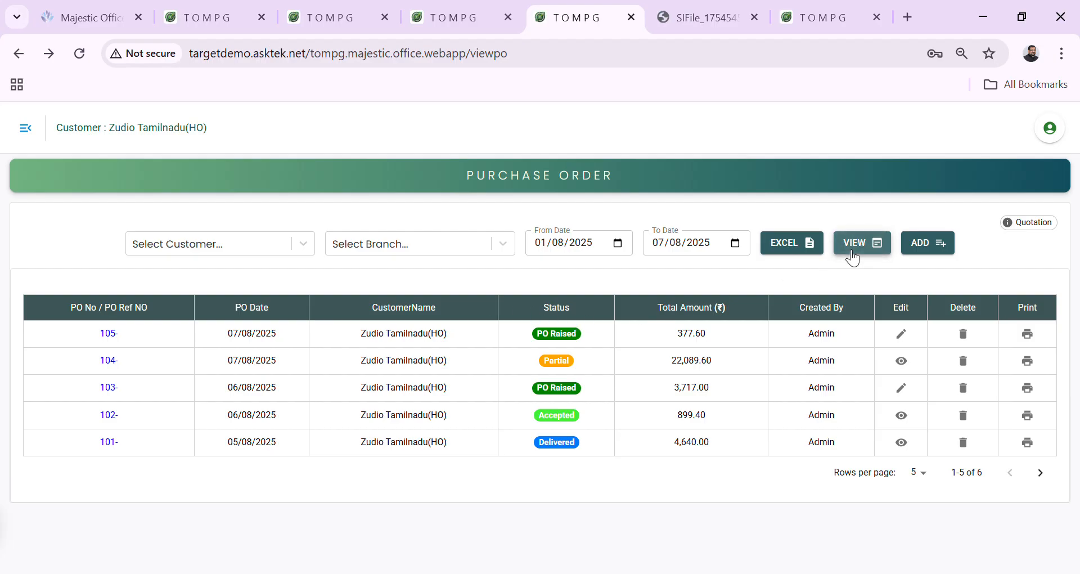